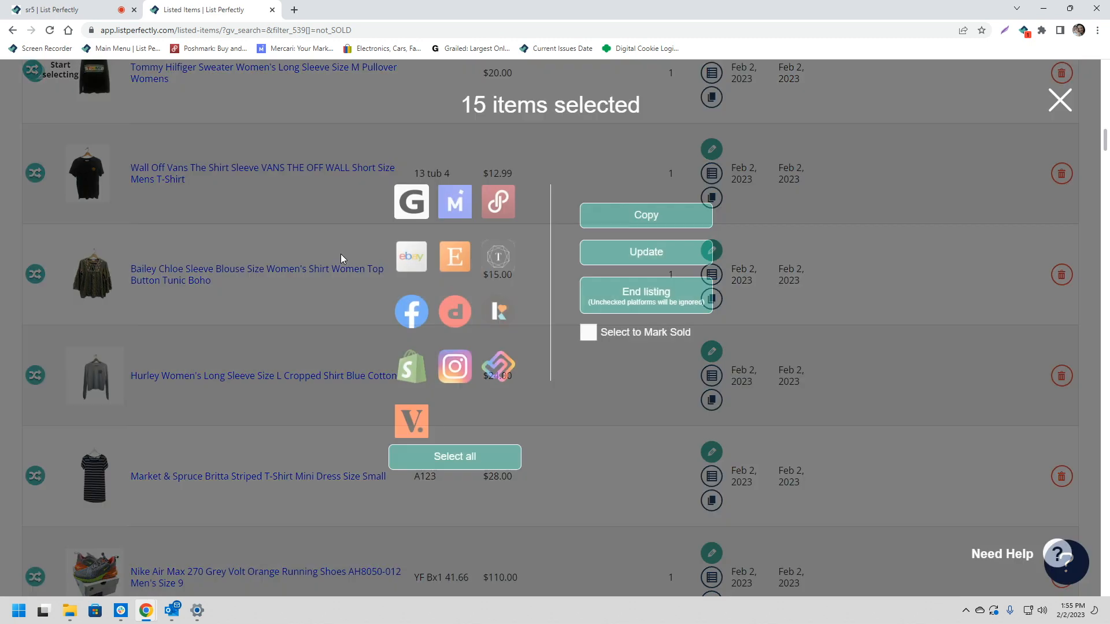
# Step: Copy the 15 selected listings to Instagram, then check the Brooks Fusion Retro sneaker caption and share that post
pyautogui.click(622, 223)
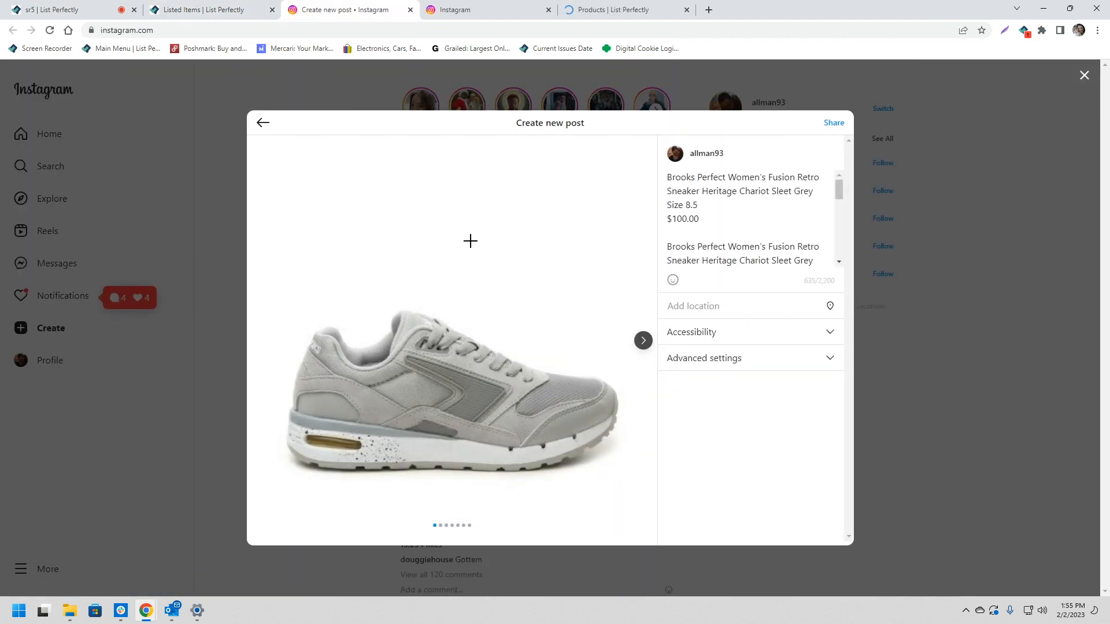
pyautogui.scroll(-5, 752, 219)
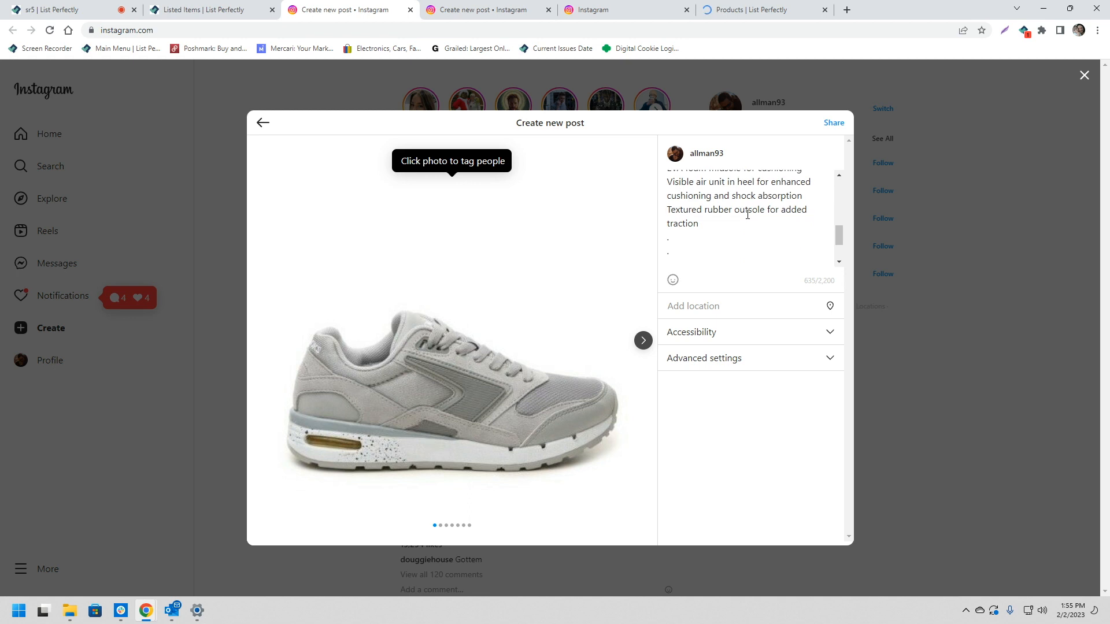
pyautogui.click(834, 128)
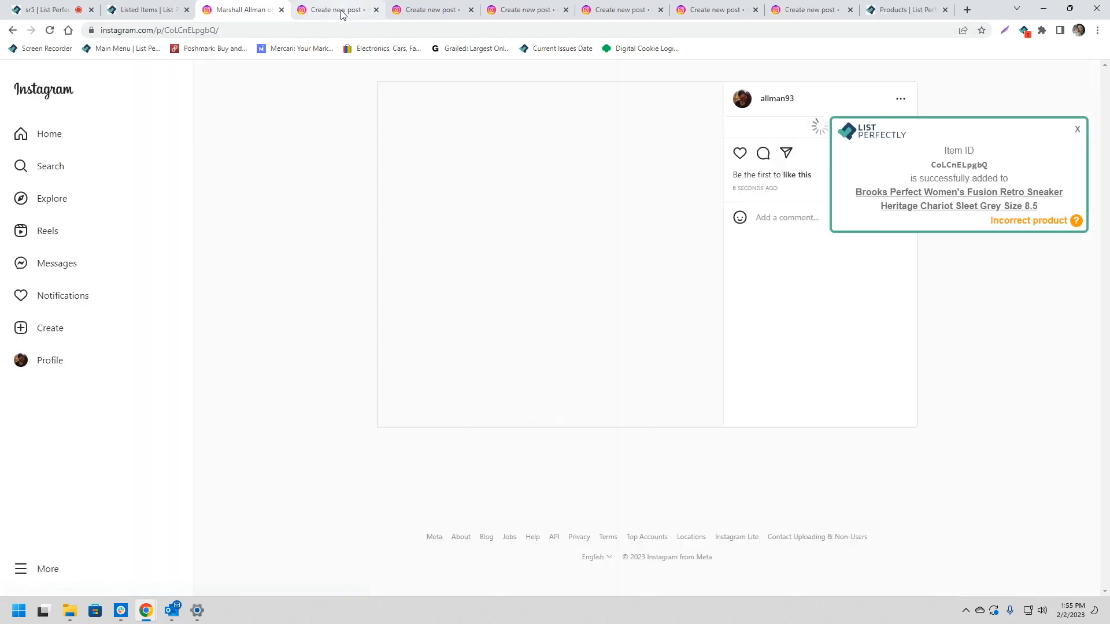
# Step: Review the caption of the Adidas adiZero javelin spikes draft post through to its end and share the post
pyautogui.click(341, 13)
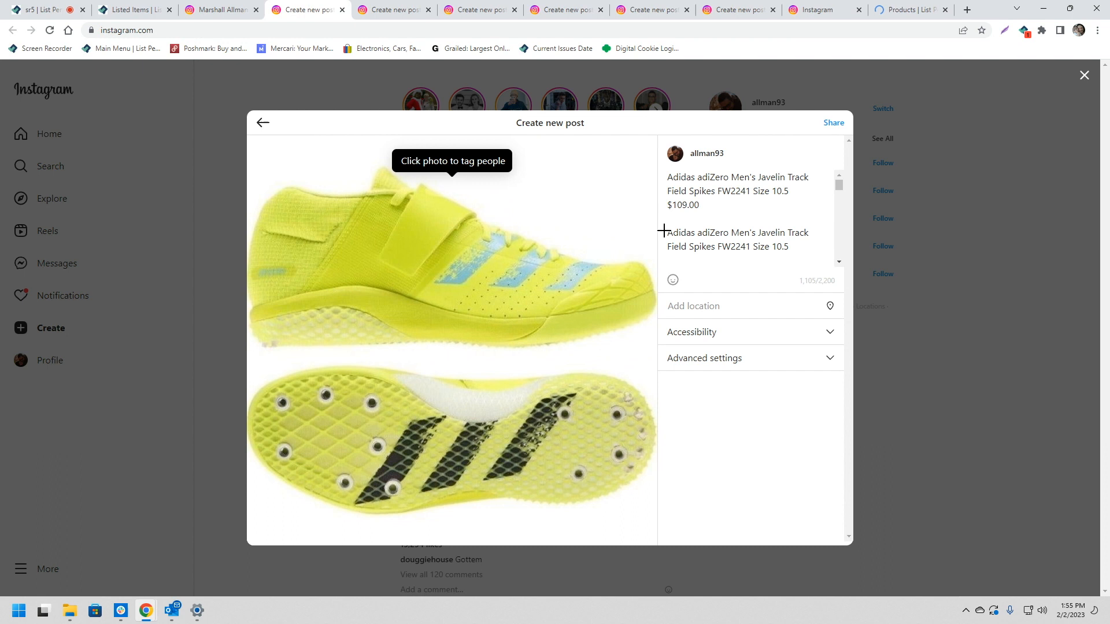
pyautogui.scroll(-1, 736, 227)
pyautogui.scroll(-1, 736, 227)
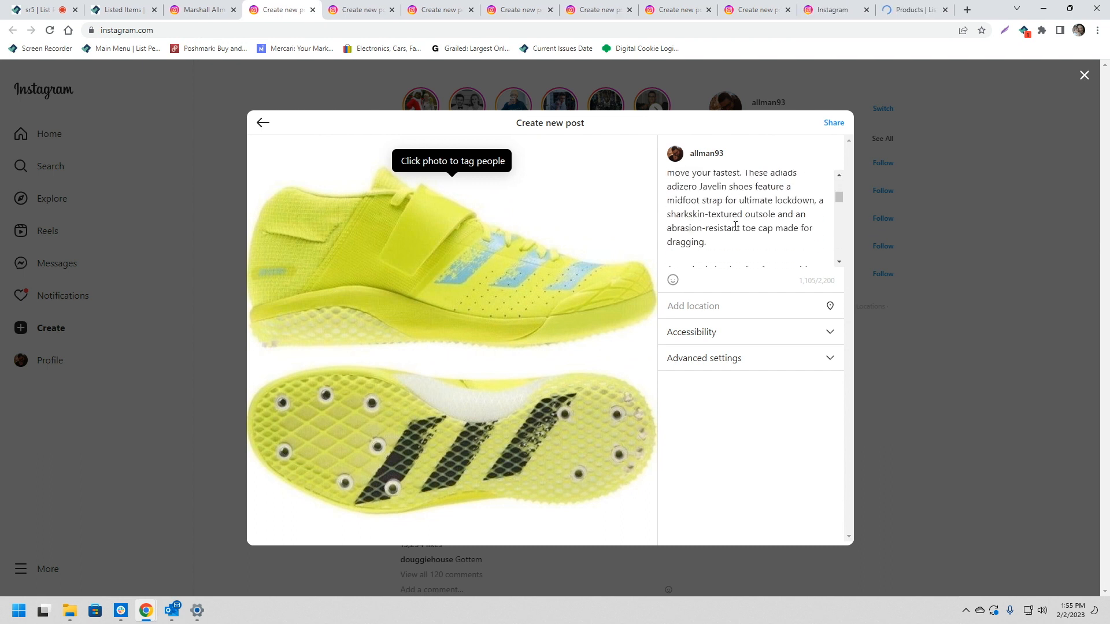
pyautogui.scroll(-5, 716, 260)
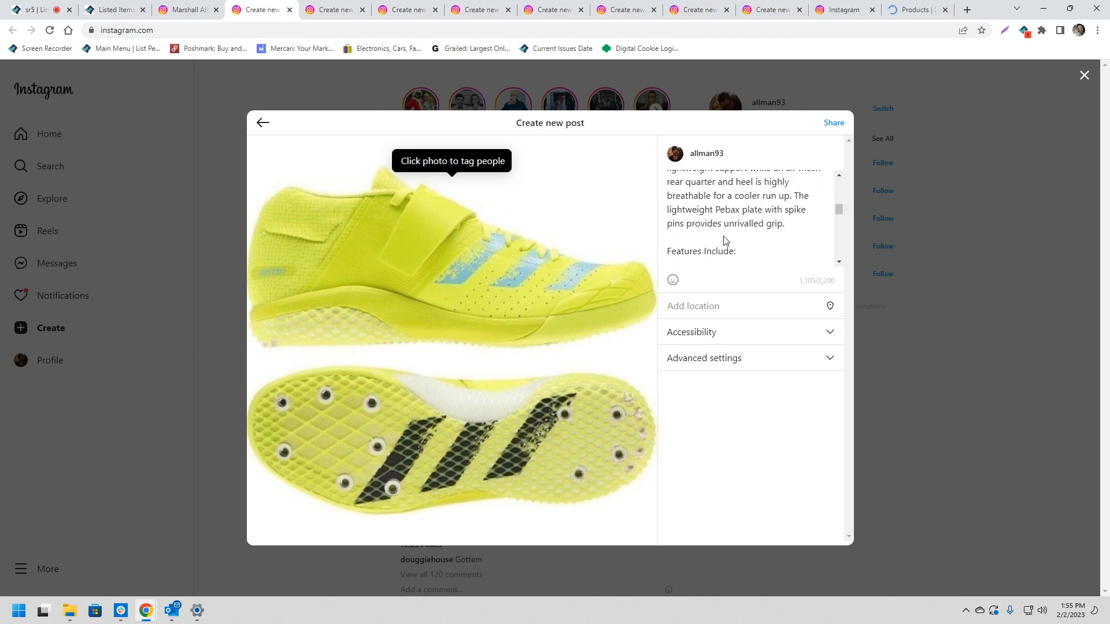
pyautogui.scroll(-5, 726, 241)
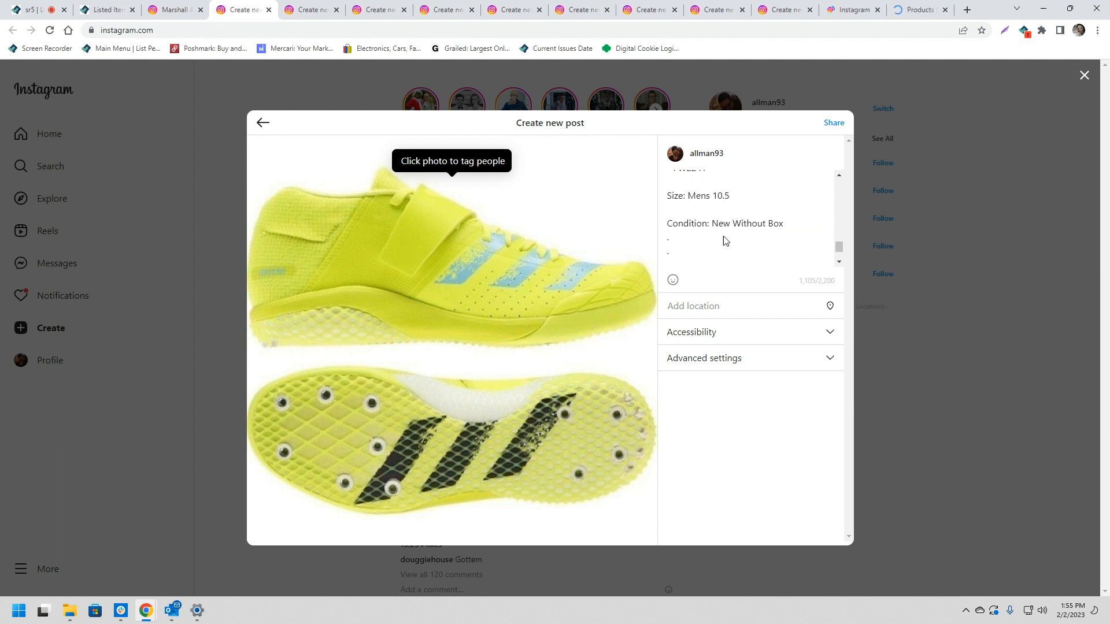
pyautogui.click(834, 123)
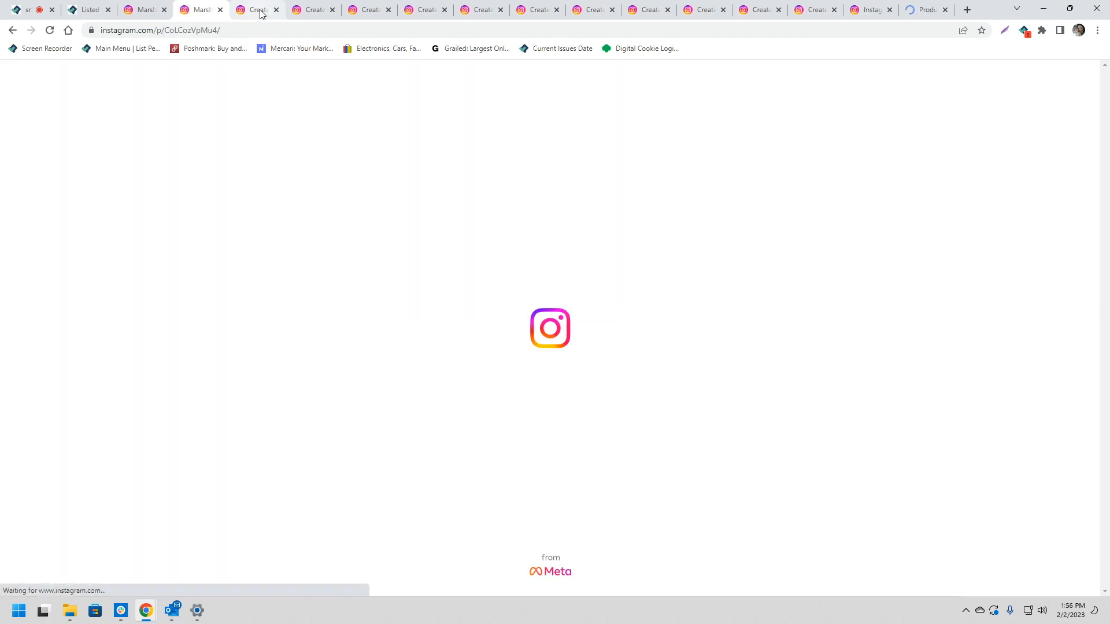
# Step: Check the caption of the Chick Fil A cow plush draft post and share it
pyautogui.click(252, 14)
pyautogui.scroll(-5, 725, 231)
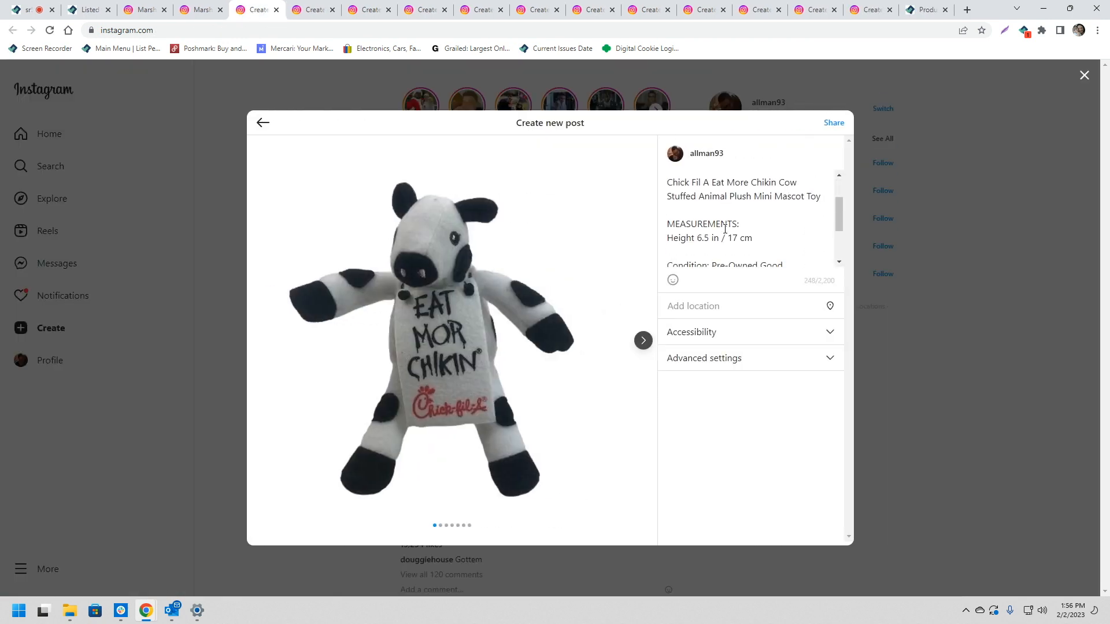
pyautogui.click(831, 124)
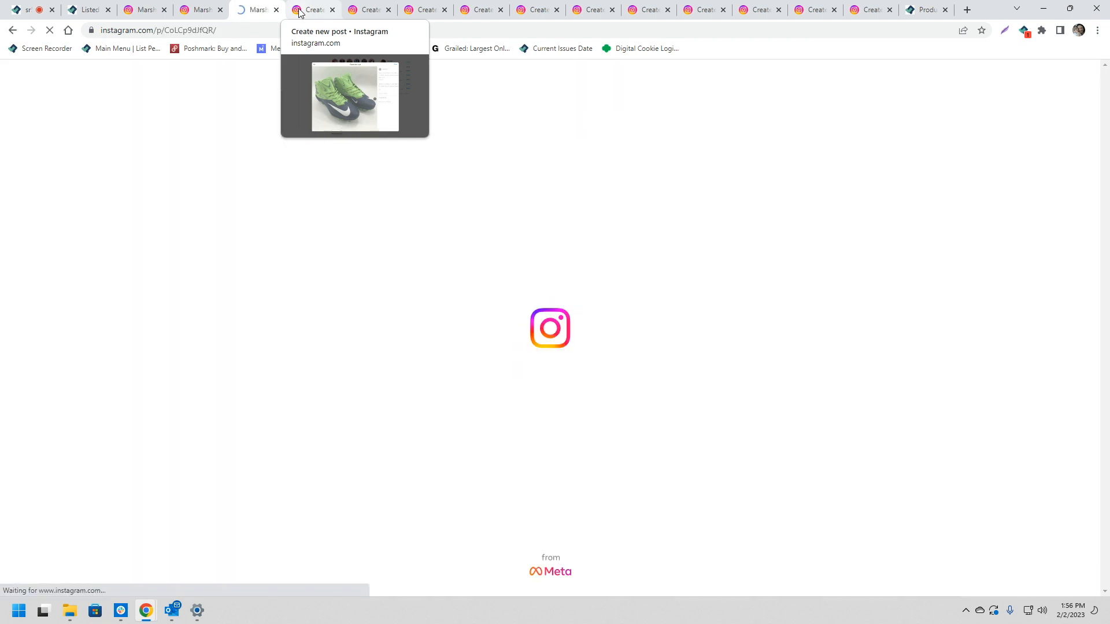
# Step: Review the description and hashtags of the Nike Zoom Code Elite football cleats draft and share the post
pyautogui.click(300, 12)
pyautogui.scroll(-6, 753, 218)
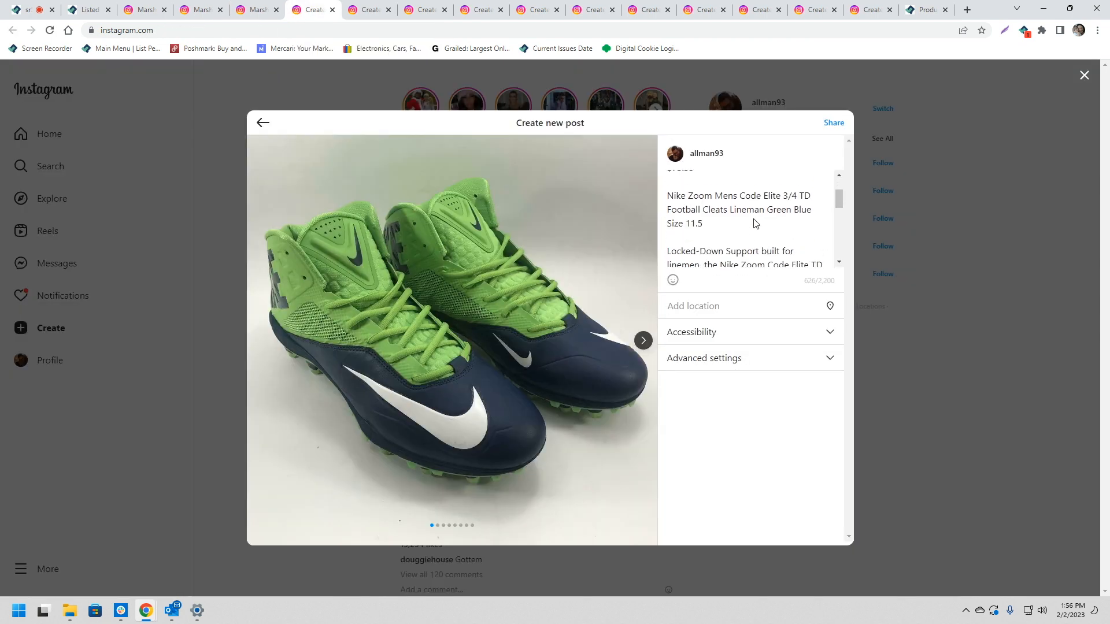
pyautogui.scroll(-2, 752, 219)
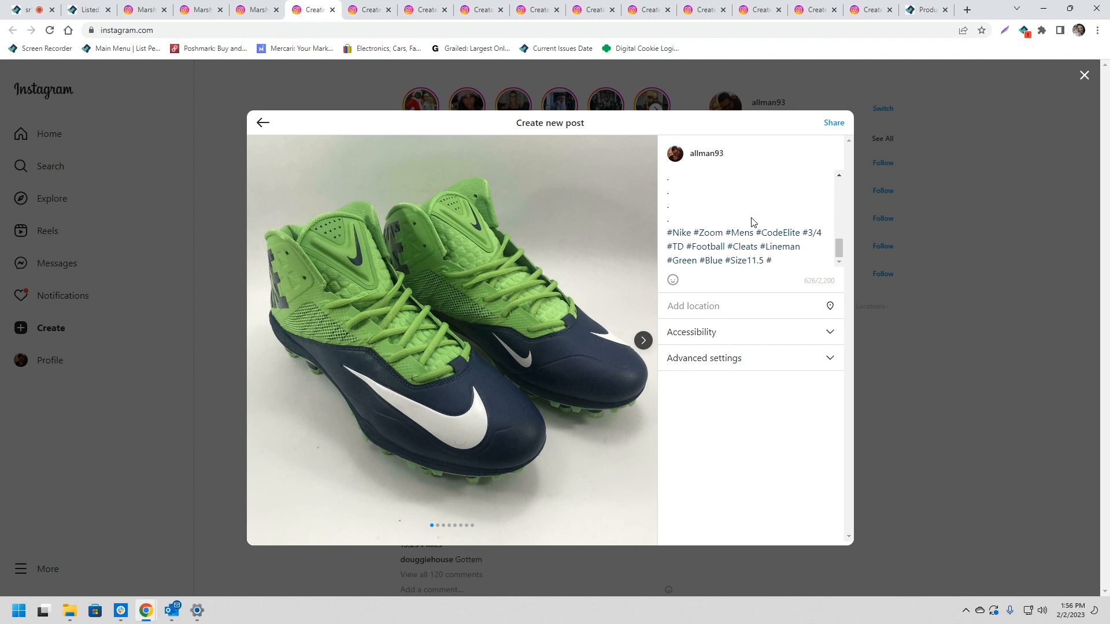
pyautogui.click(832, 123)
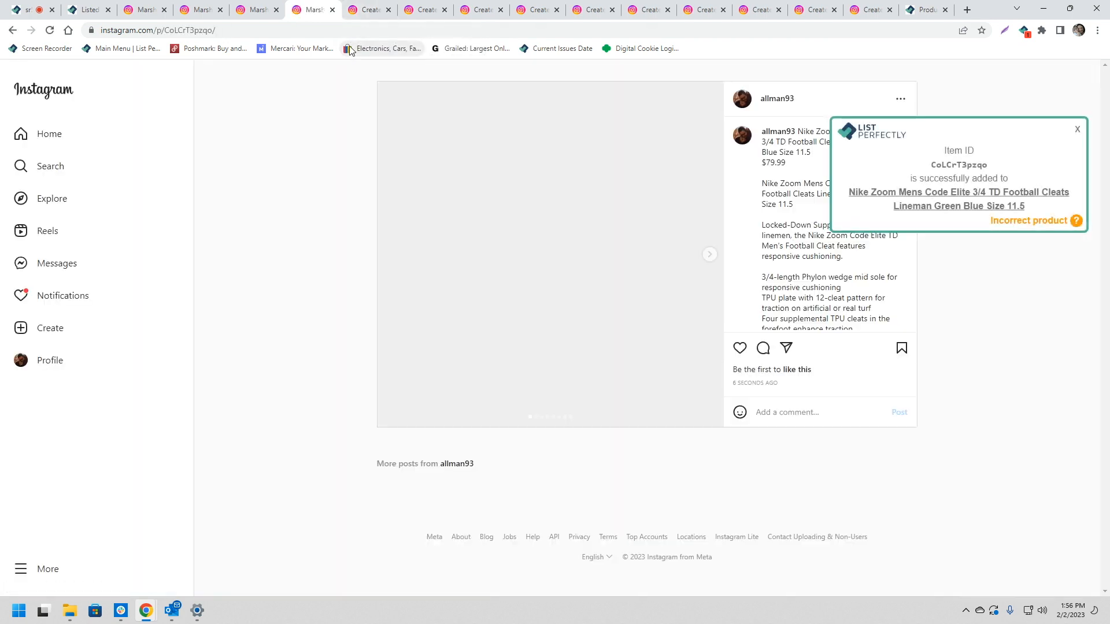
# Step: Review the caption of the black AC/DC band T-shirt draft and share the post
pyautogui.click(365, 10)
pyautogui.scroll(-10, 732, 220)
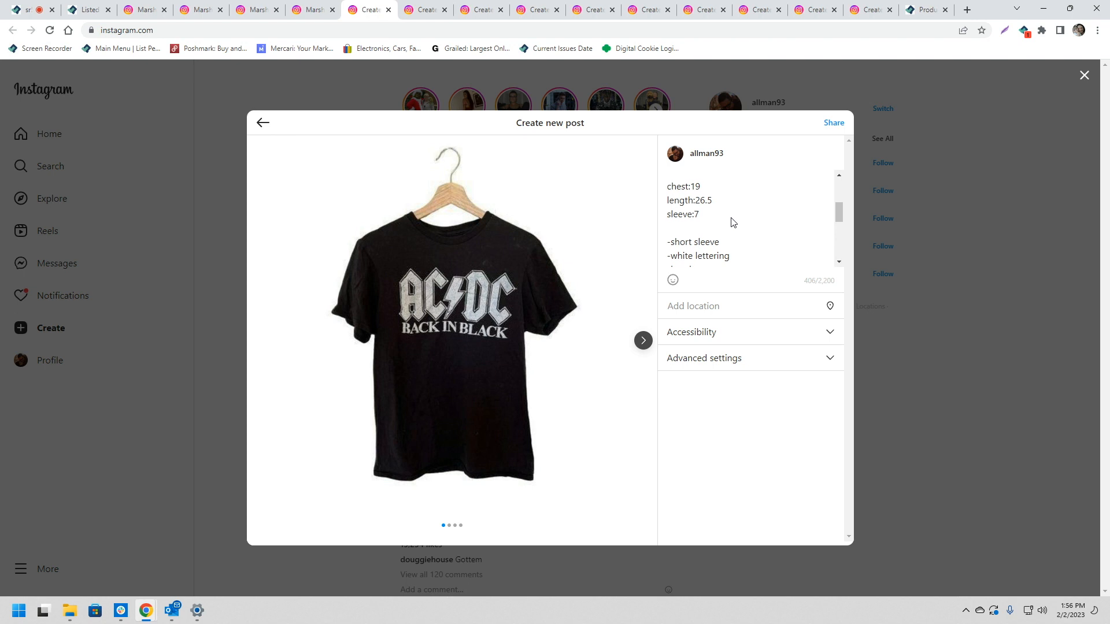
pyautogui.scroll(-5, 731, 220)
pyautogui.click(833, 122)
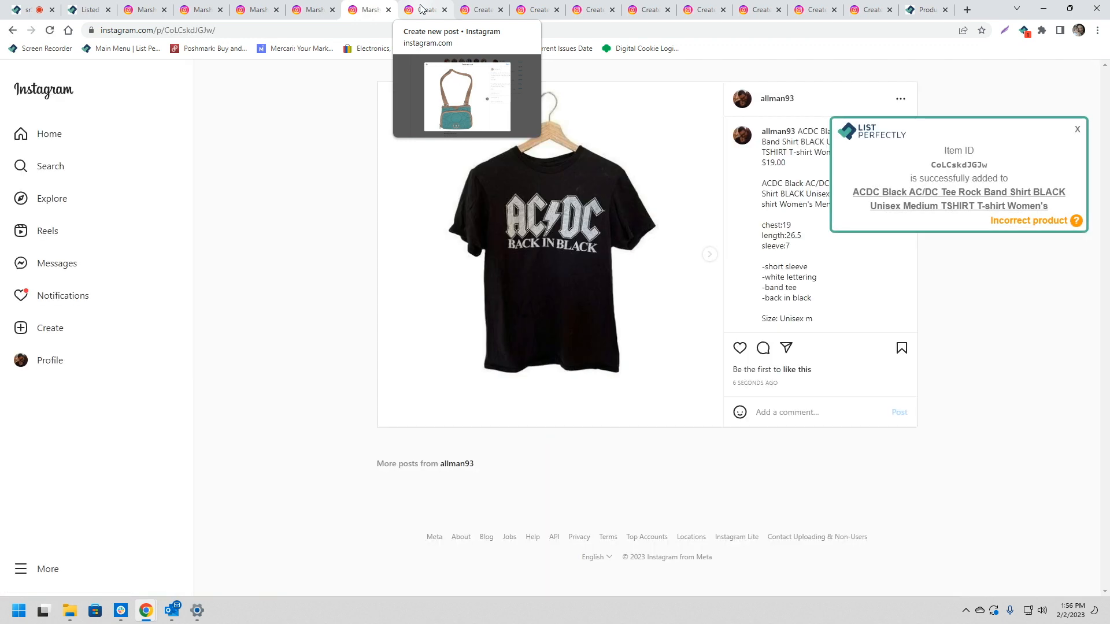
# Step: Review the caption and hashtags of the teal crossbody bag draft and share the post
pyautogui.click(425, 9)
pyautogui.scroll(-5, 740, 213)
pyautogui.scroll(-4, 749, 222)
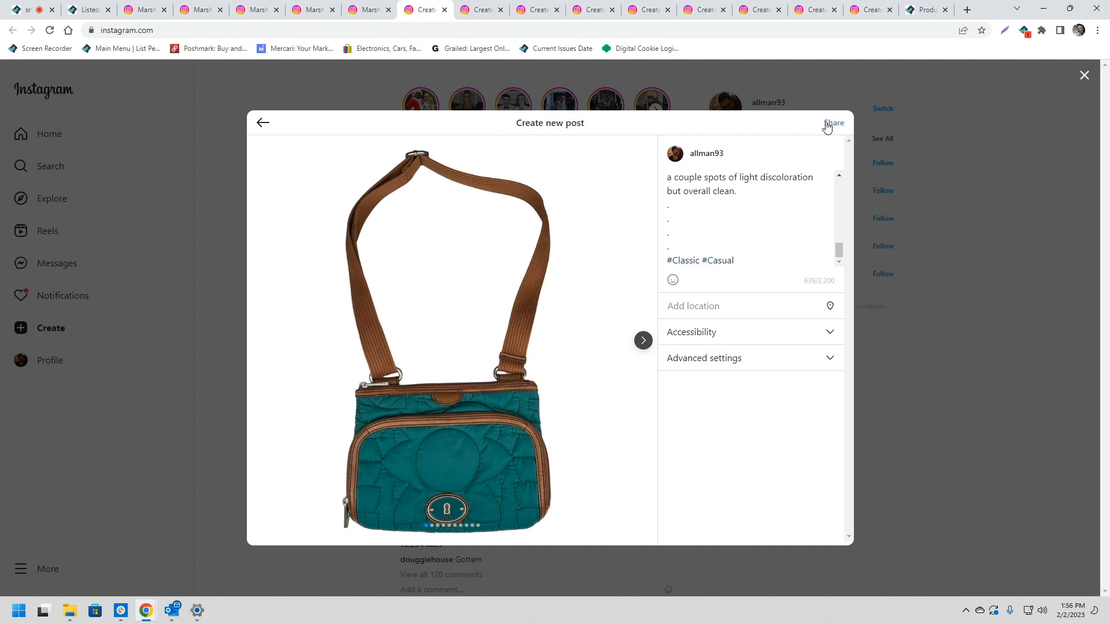
pyautogui.click(833, 123)
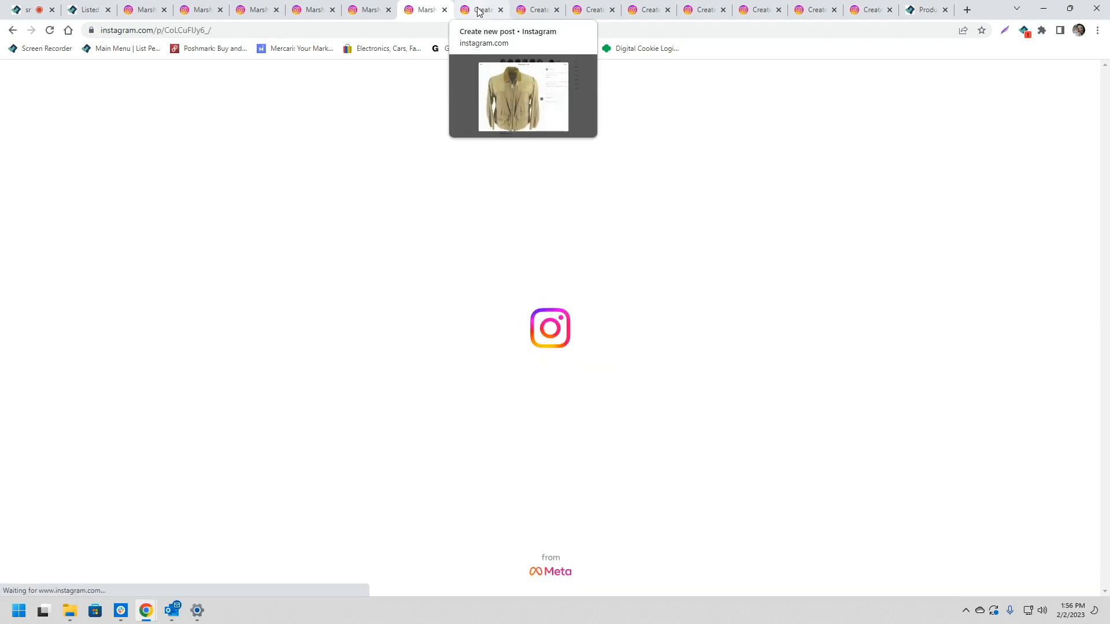
# Step: Review the details, measurements and hashtags of the vintage 10-X hunting jacket draft and share the post
pyautogui.click(479, 10)
pyautogui.scroll(-8, 772, 220)
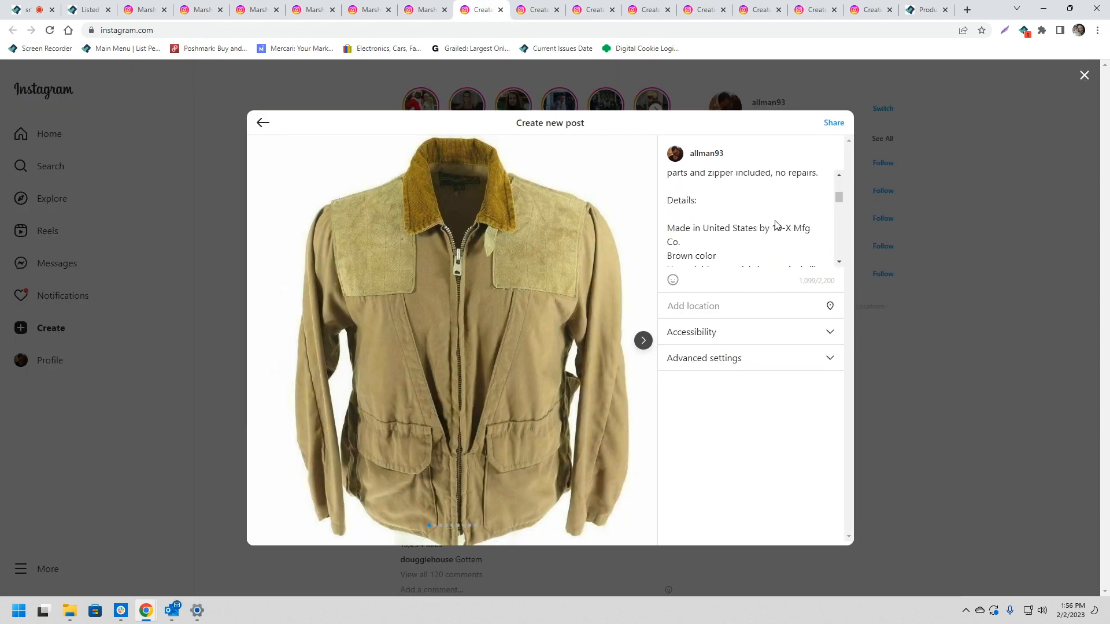
pyautogui.scroll(-10, 763, 215)
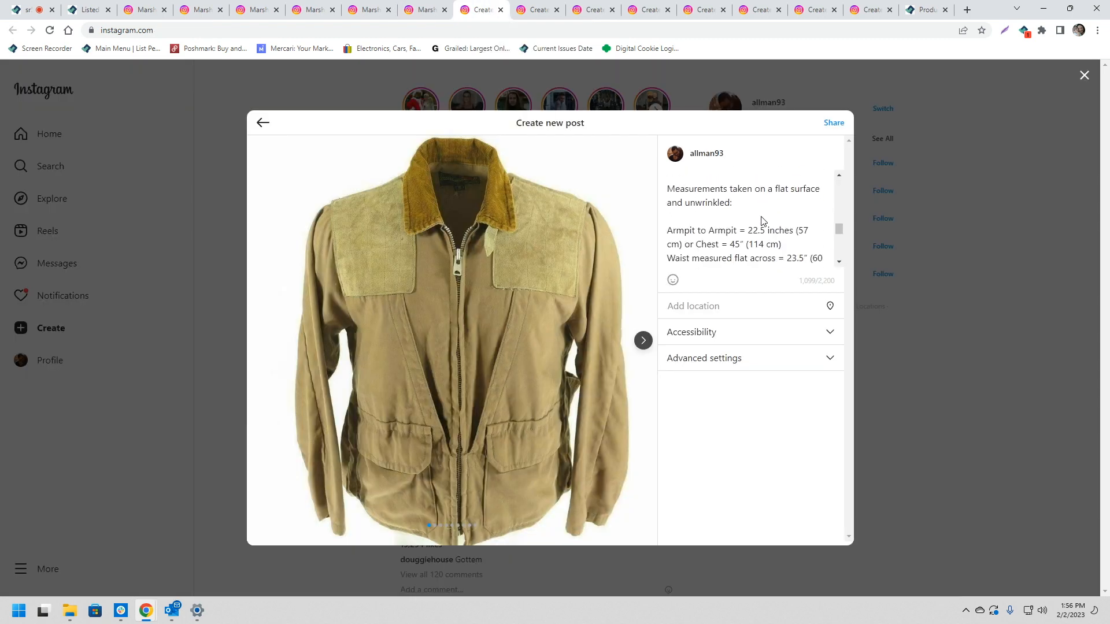
pyautogui.scroll(-3, 762, 218)
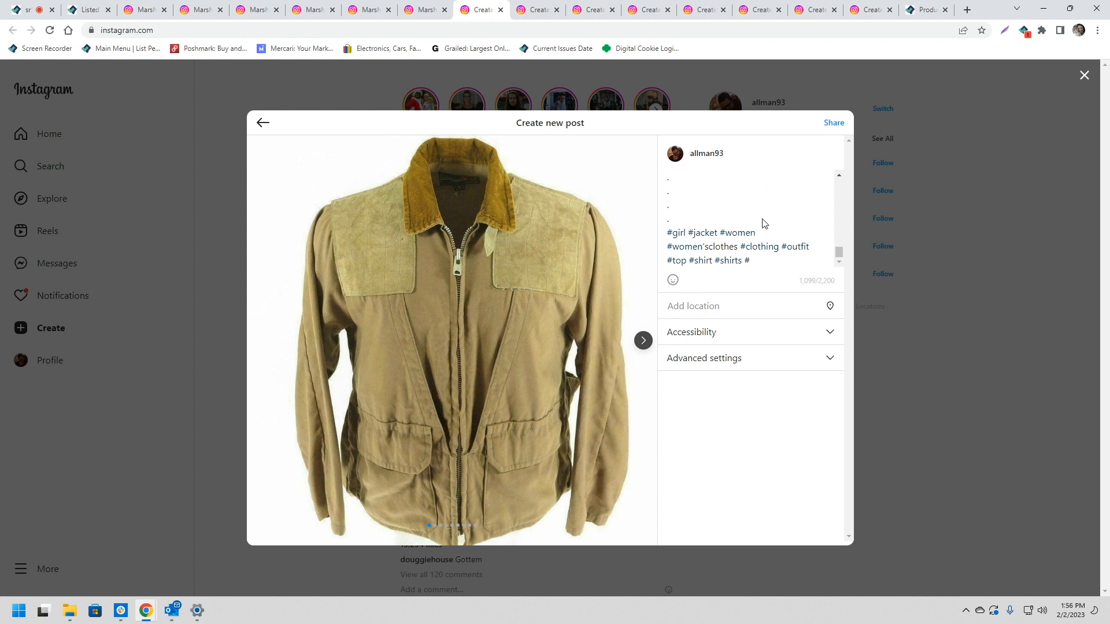
pyautogui.click(825, 123)
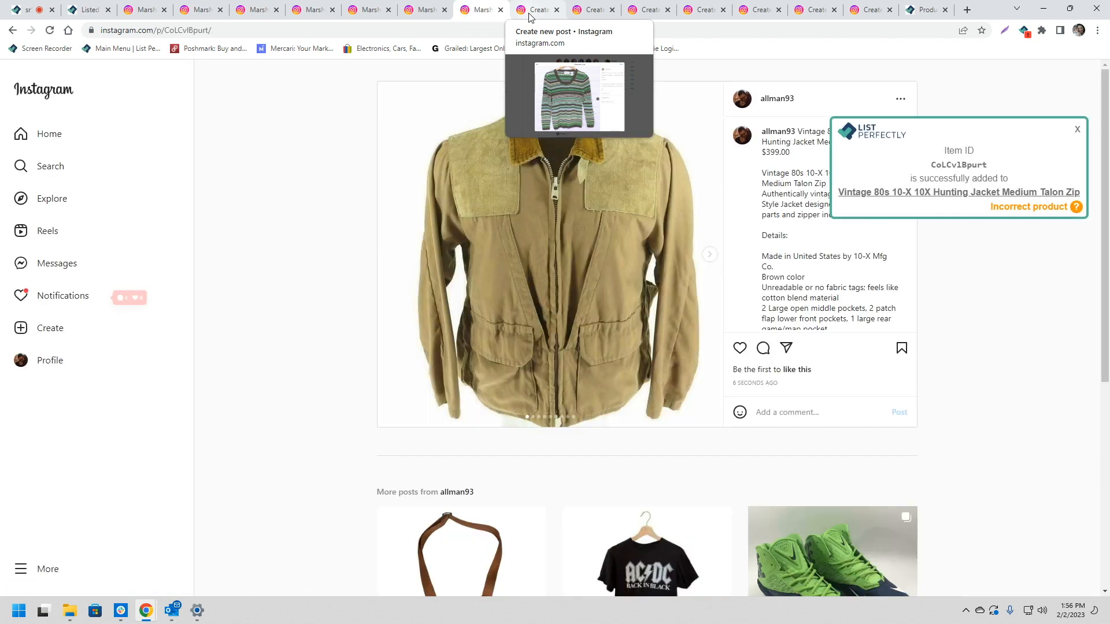
# Step: Review the long caption of the green striped Alfred Dunner sweater draft, share the post, and close the List Perfectly products page
pyautogui.click(530, 16)
pyautogui.scroll(-10, 710, 254)
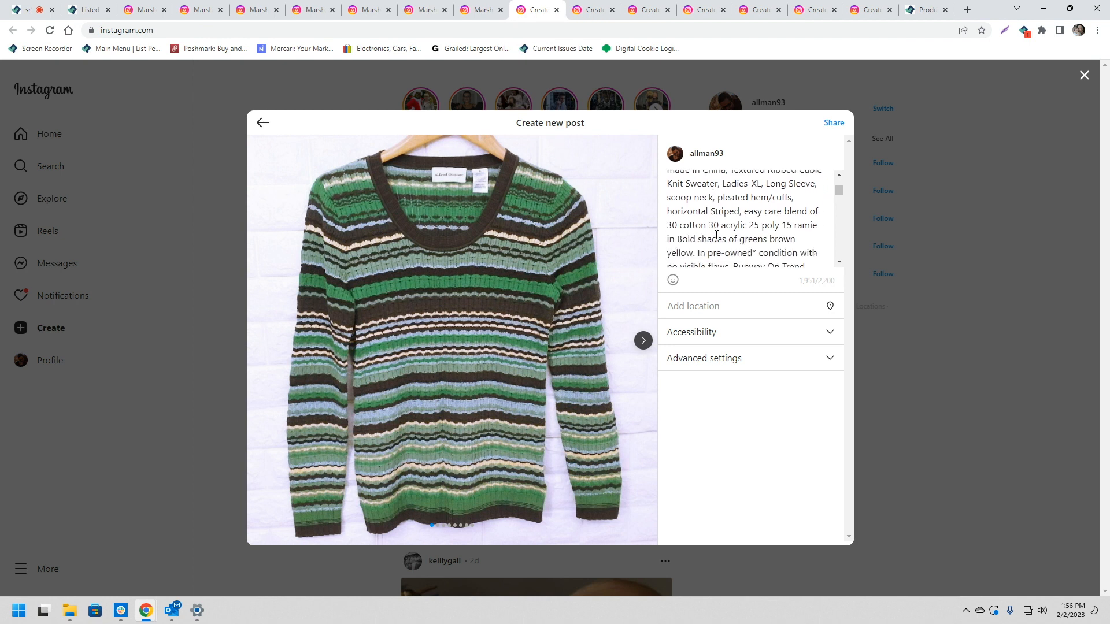
pyautogui.scroll(-10, 745, 238)
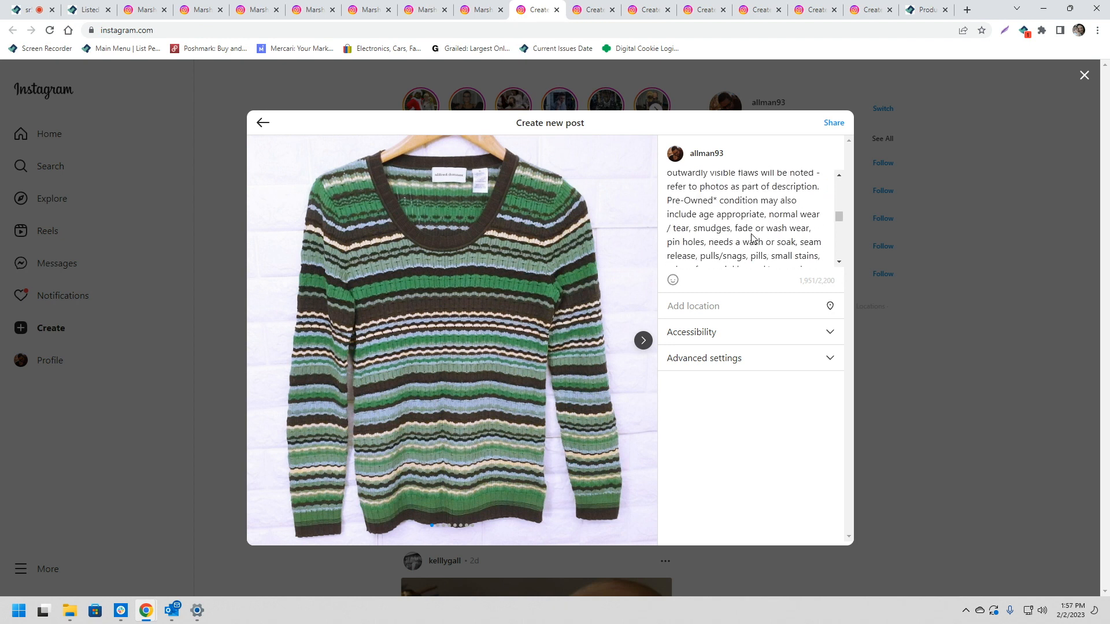
pyautogui.scroll(-10, 752, 234)
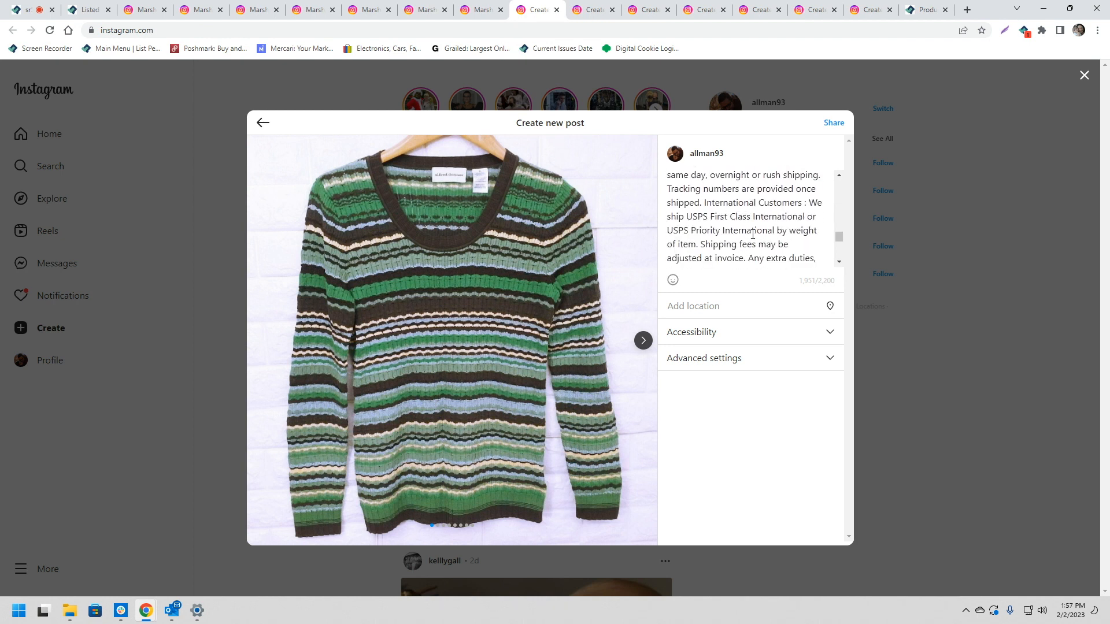
pyautogui.scroll(-2, 754, 239)
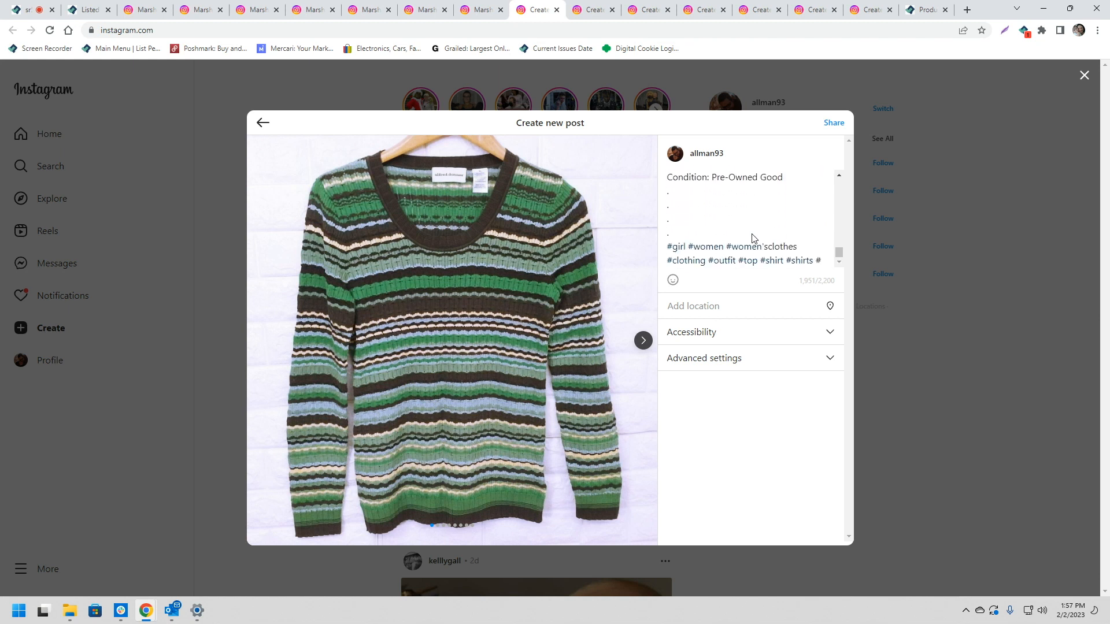
pyautogui.click(834, 123)
pyautogui.click(945, 9)
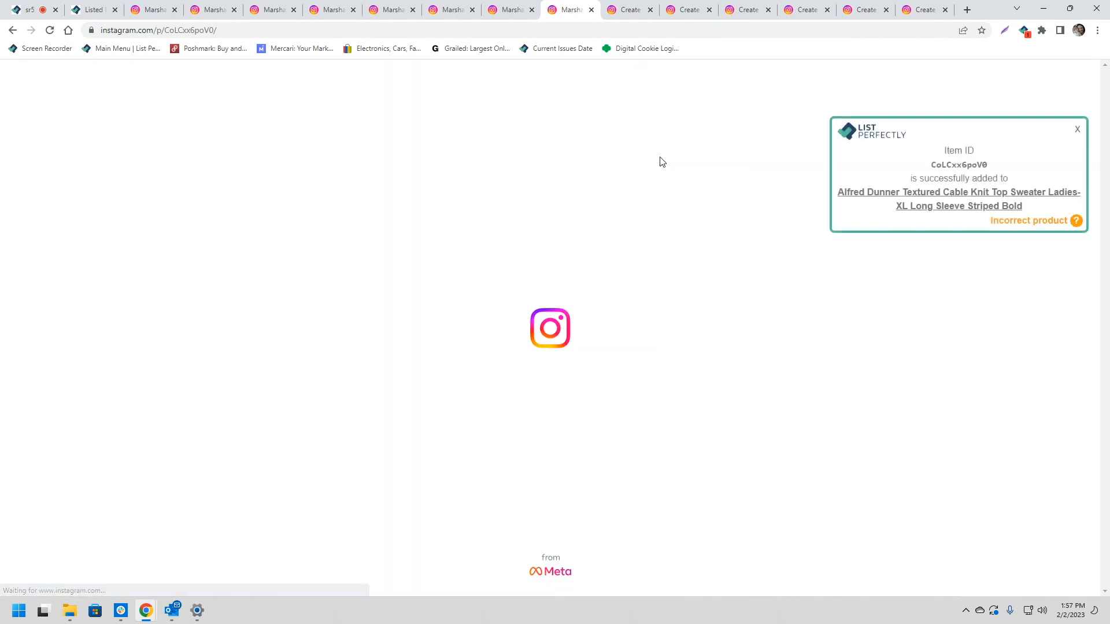
# Step: Review the caption of the white Newcomer parody T-shirt draft and share the post
pyautogui.click(633, 11)
pyautogui.scroll(-2, 743, 223)
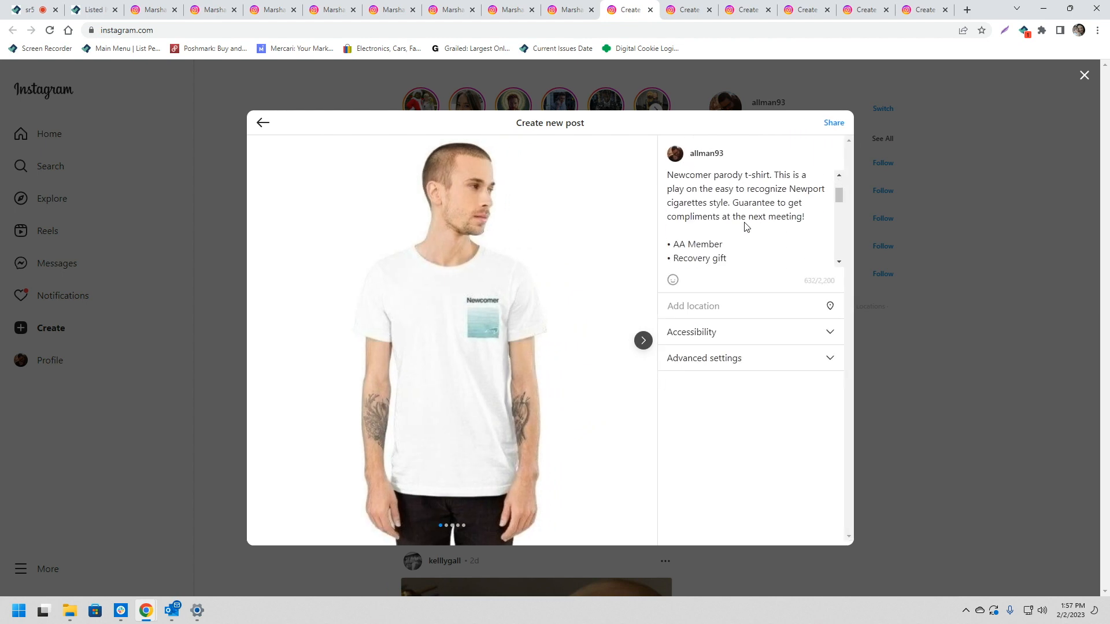
pyautogui.scroll(-7, 743, 219)
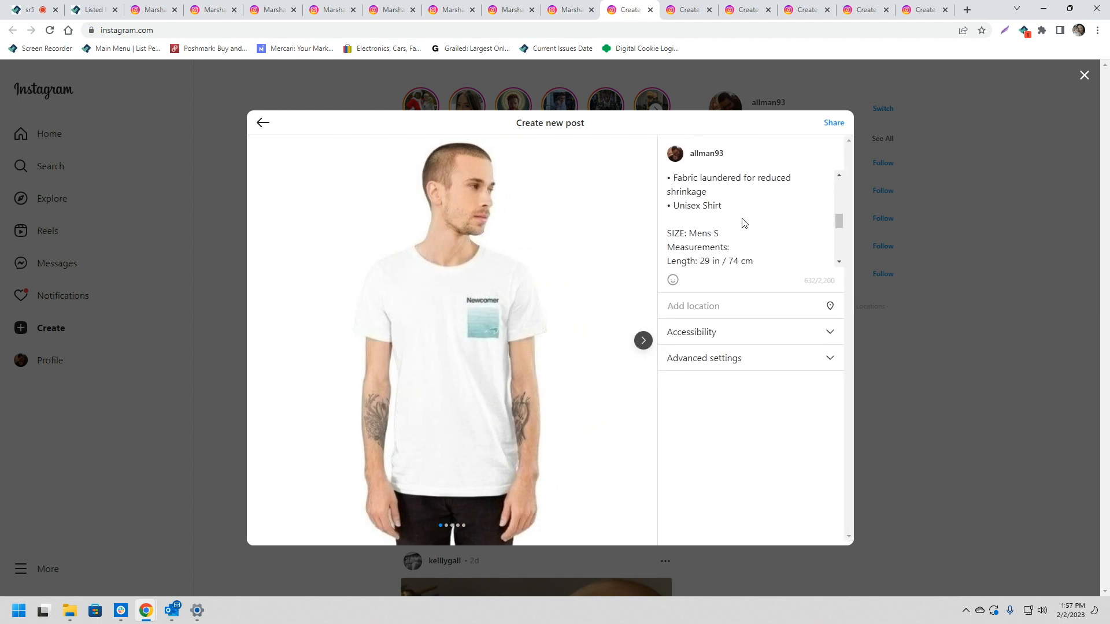
pyautogui.click(833, 124)
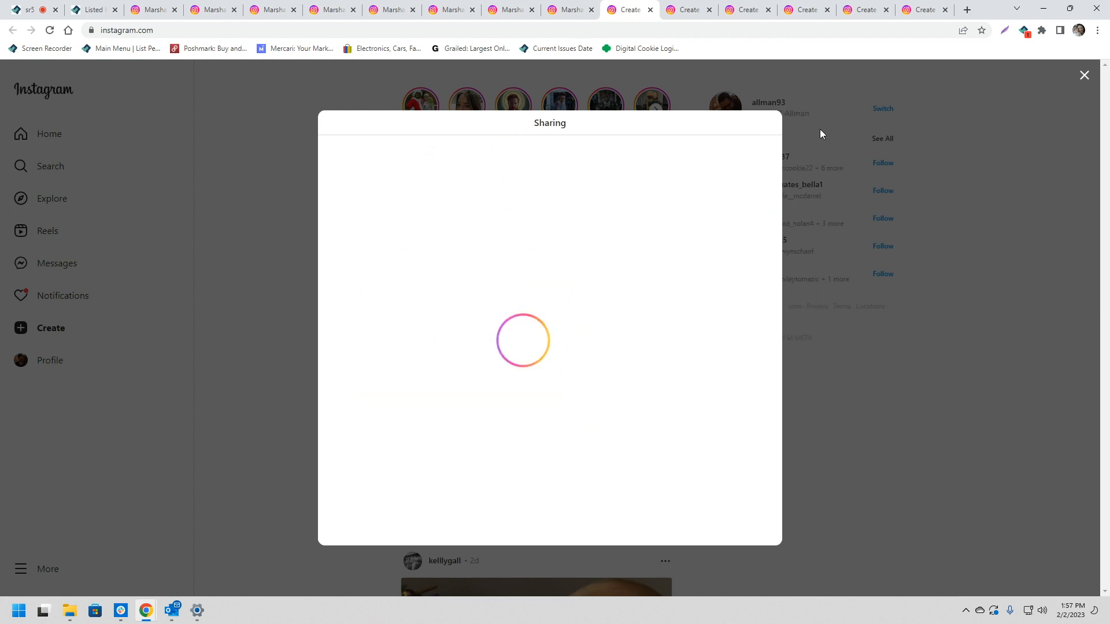
# Step: Remove the line "Thanks for looking at my eBay listing!" from the Tommy Hilfiger sweater draft's caption and share the post
pyautogui.moveTo(687, 12)
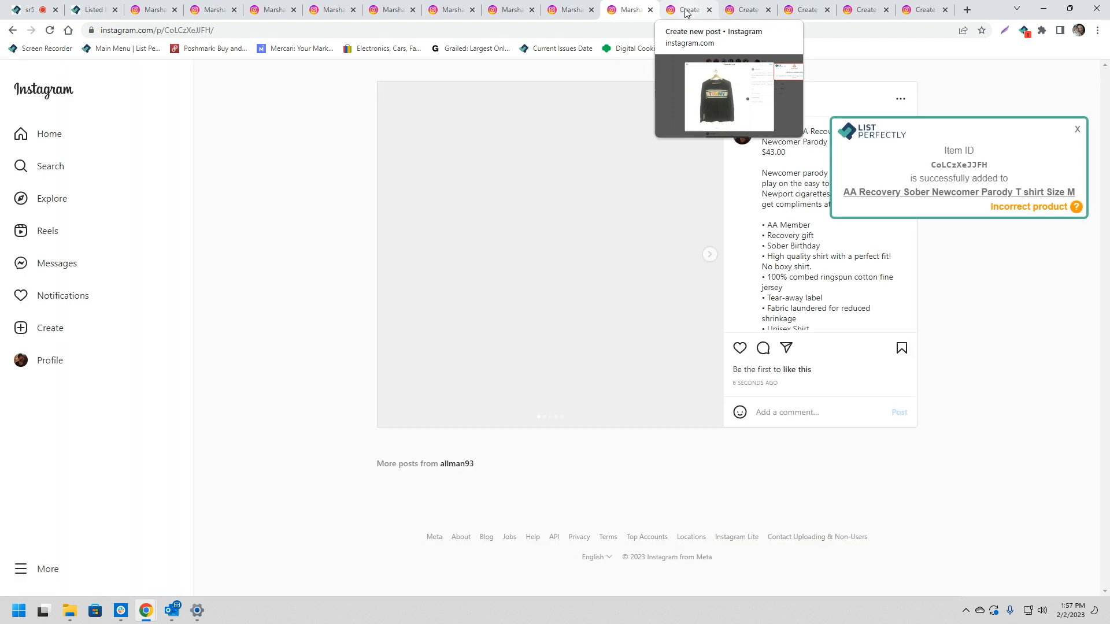
pyautogui.click(687, 12)
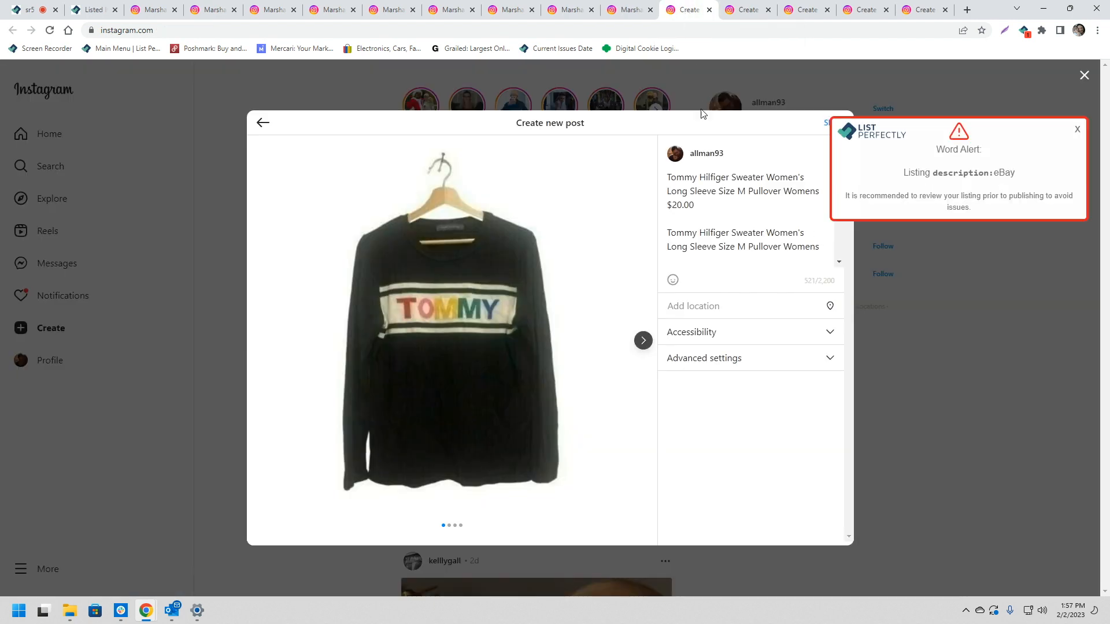
pyautogui.scroll(-5, 737, 208)
pyautogui.scroll(-6, 734, 208)
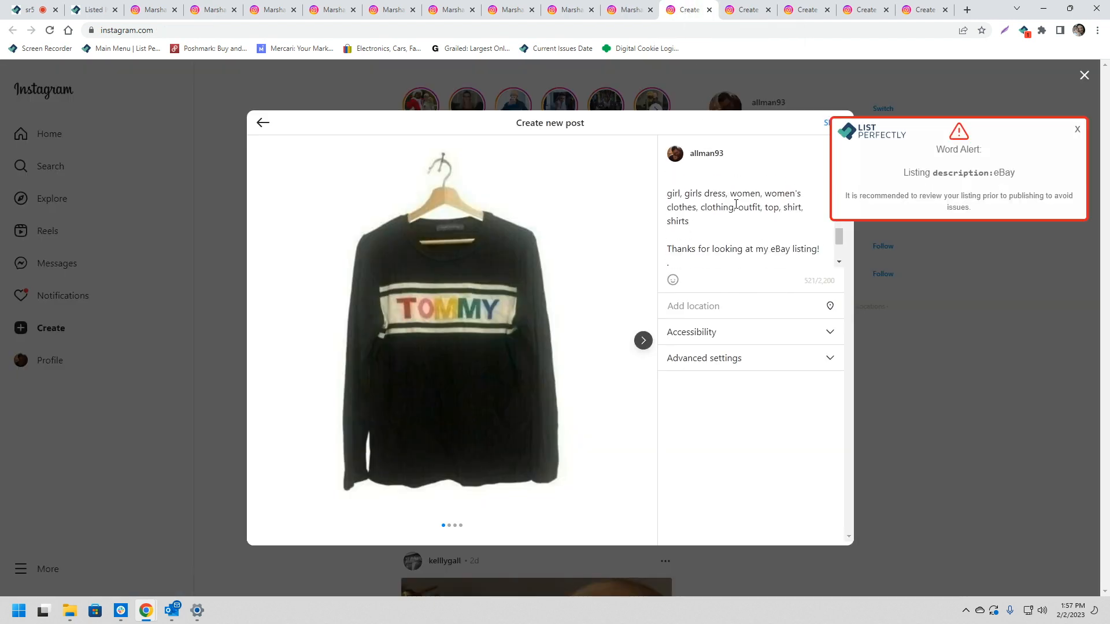
pyautogui.scroll(10, 673, 188)
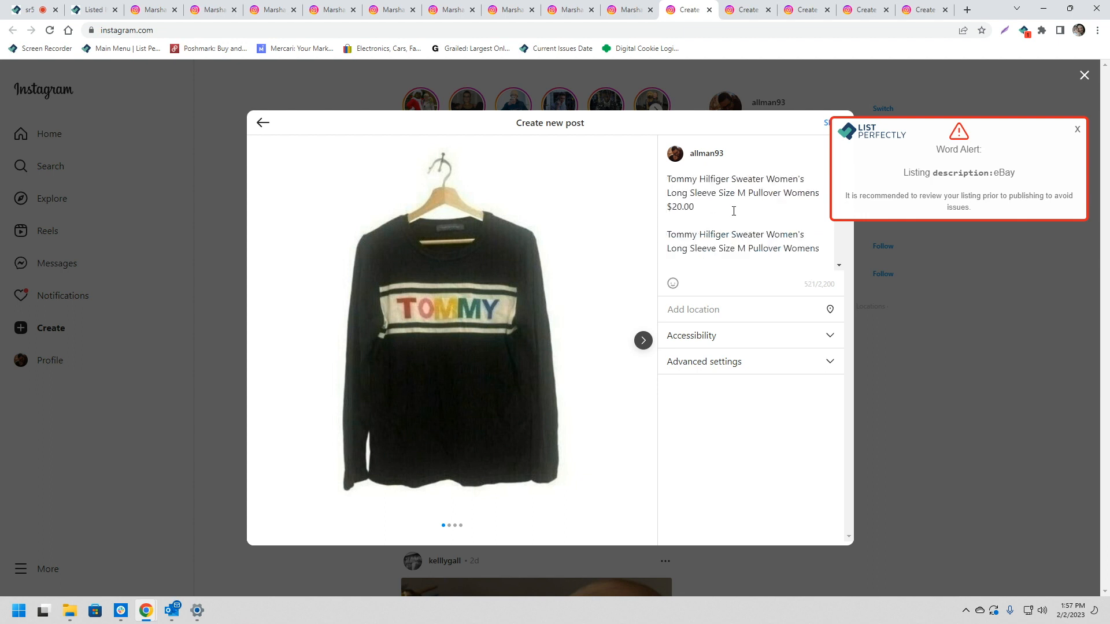
pyautogui.scroll(-9, 733, 211)
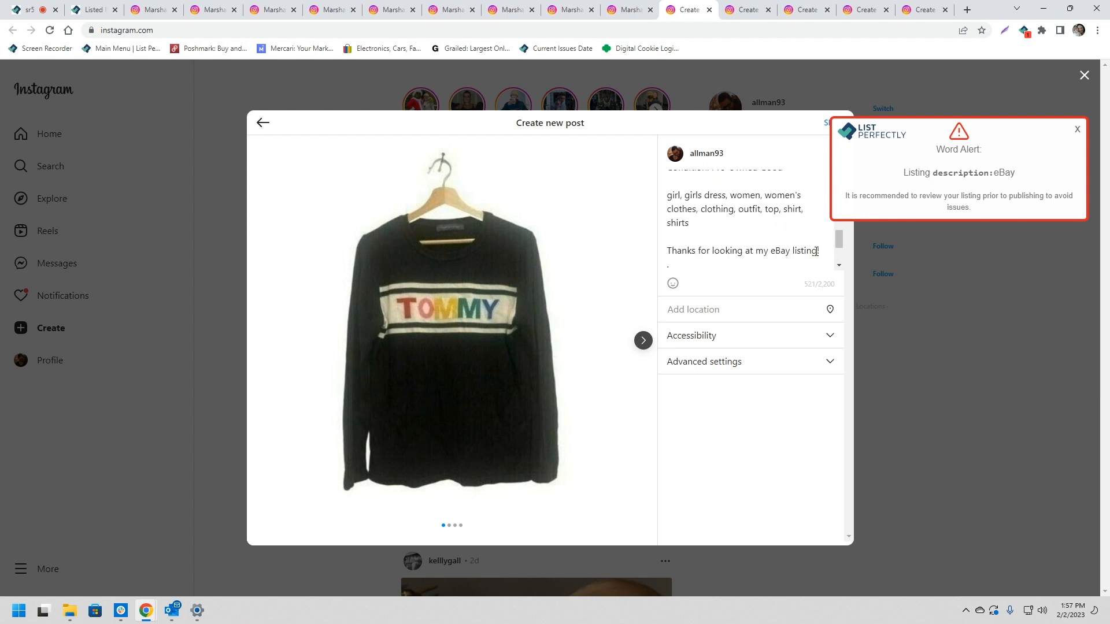
pyautogui.moveTo(816, 251); pyautogui.dragTo(699, 250)
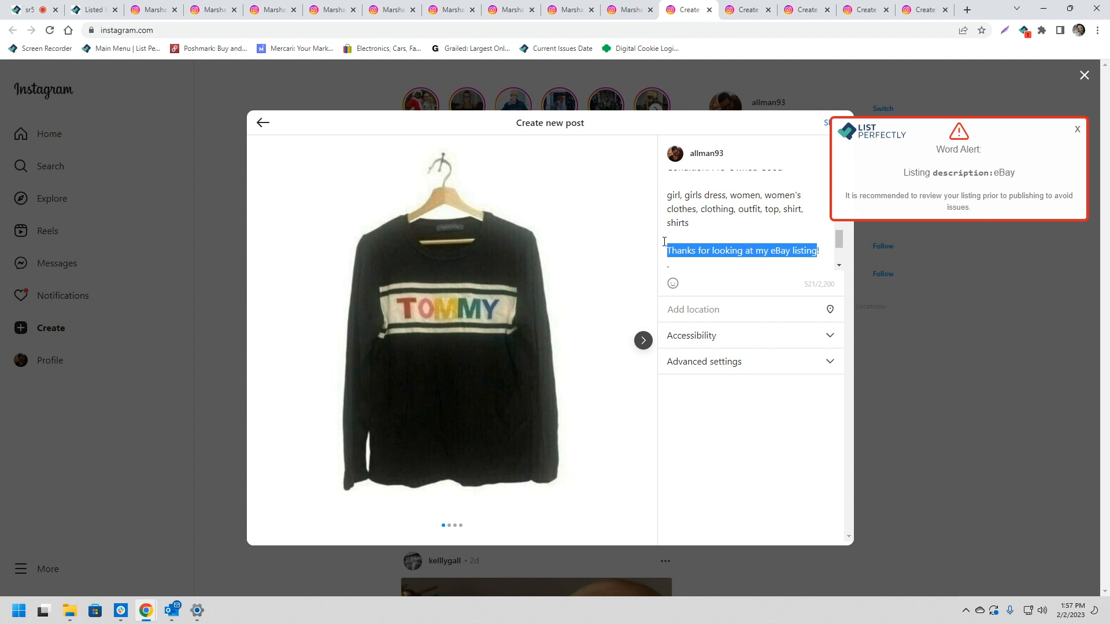
pyautogui.press('BackSpace')
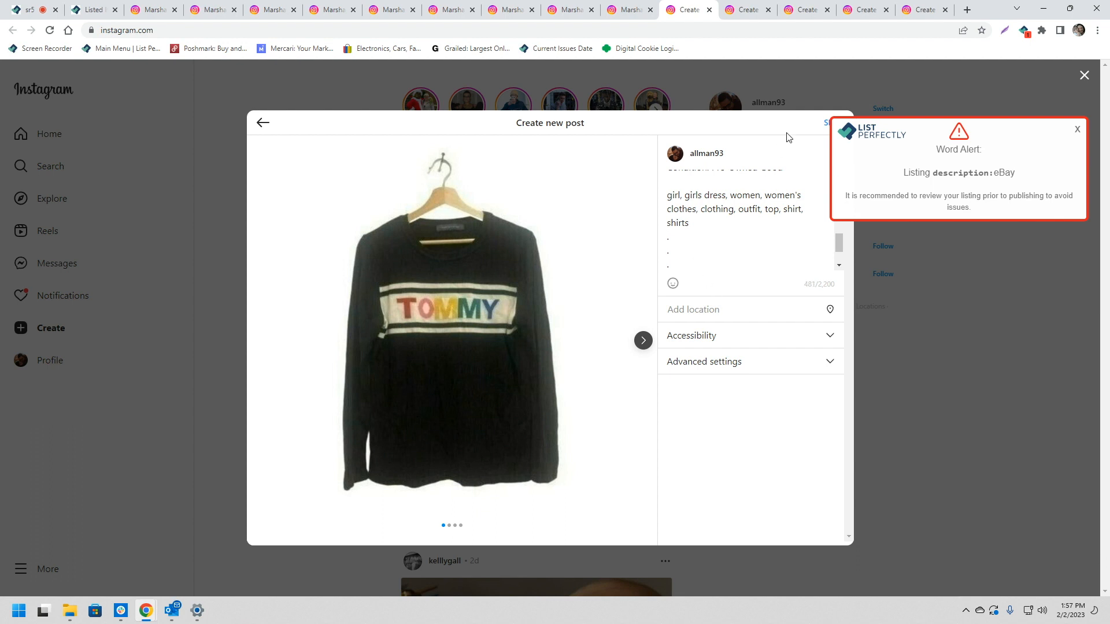
pyautogui.click(827, 123)
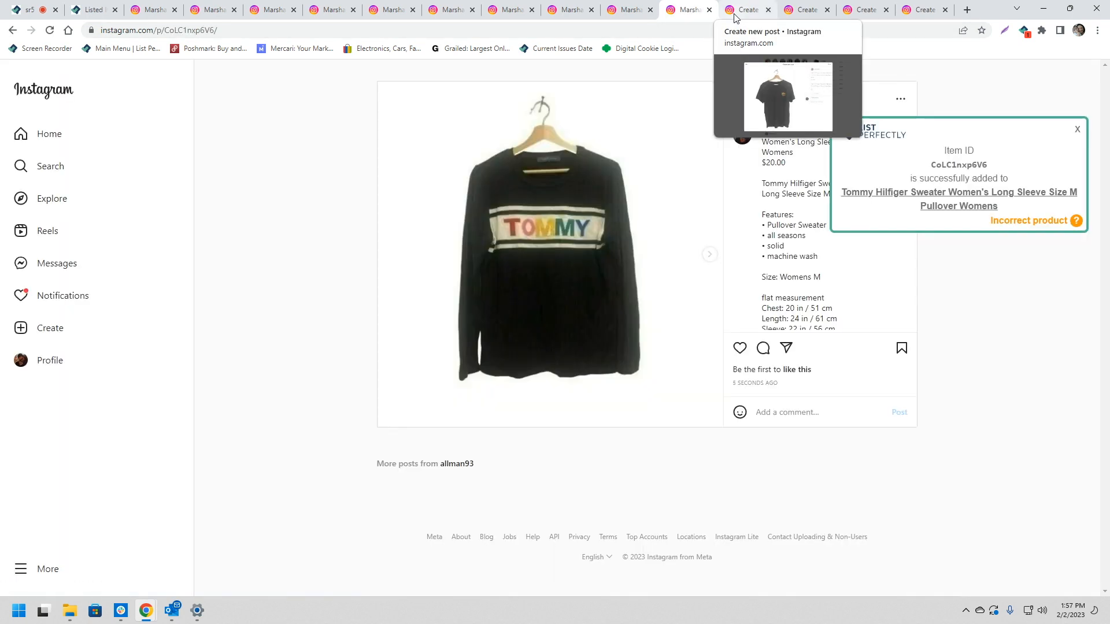
# Step: Review the caption and measurements of the black Vans T-shirt draft and share the post
pyautogui.click(735, 17)
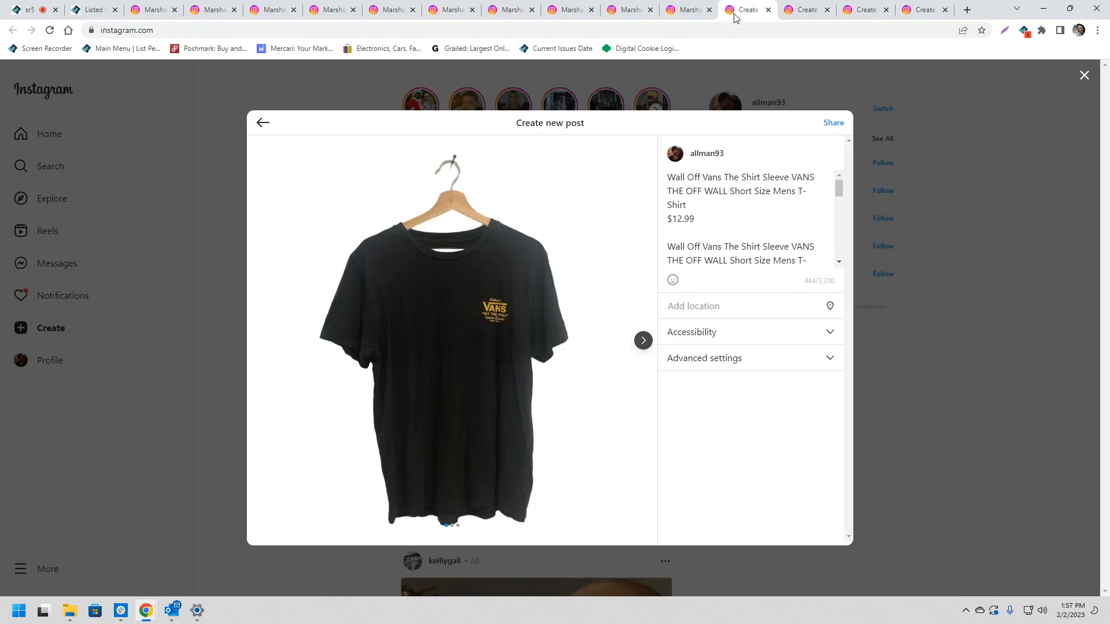
pyautogui.scroll(-1, 750, 231)
pyautogui.scroll(-5, 750, 231)
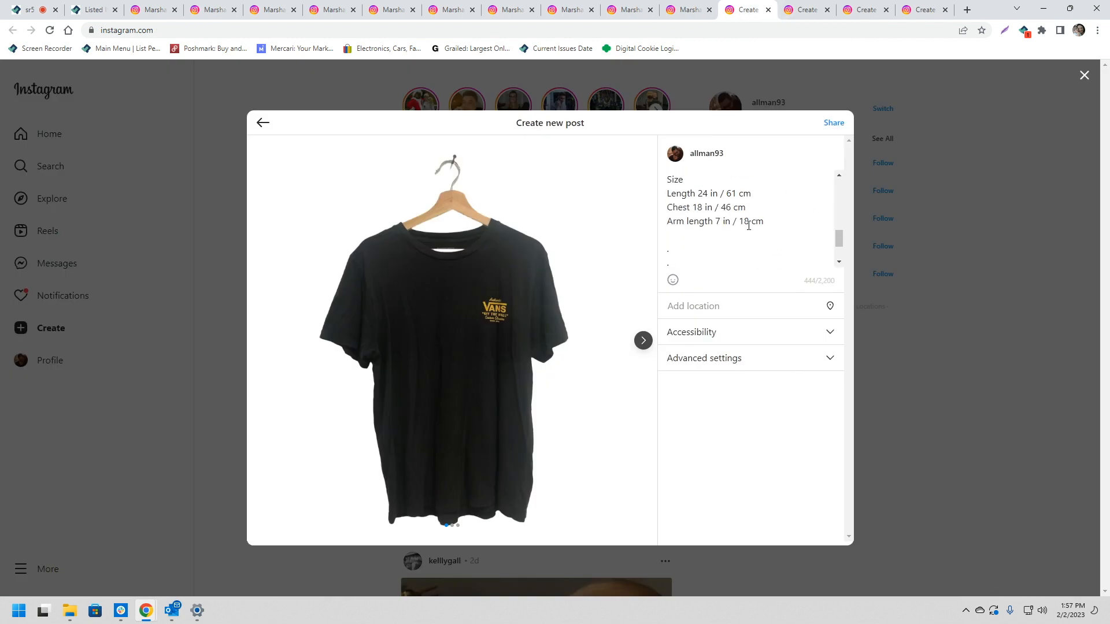
pyautogui.click(833, 123)
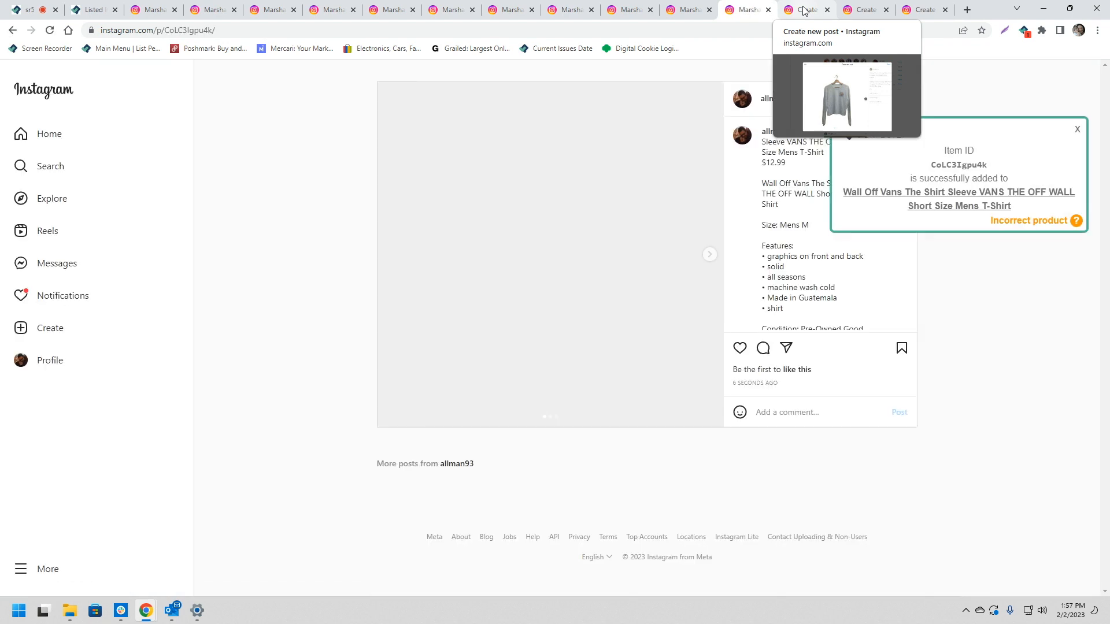
# Step: Review the caption of the blue Hurley cropped long-sleeve shirt draft and share the post
pyautogui.click(804, 10)
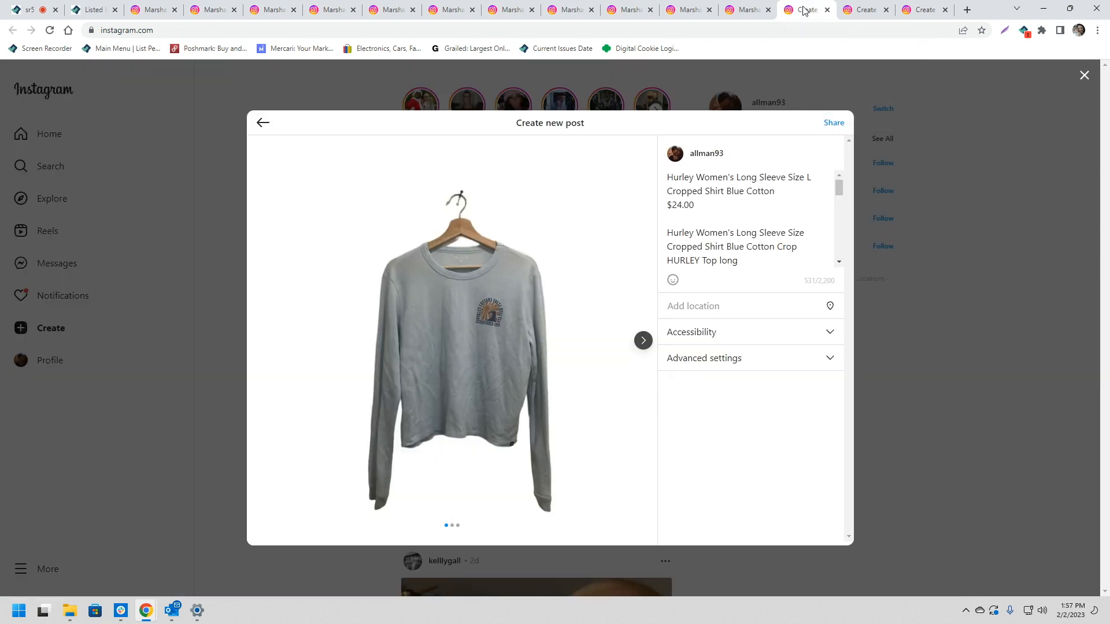
pyautogui.scroll(-6, 757, 182)
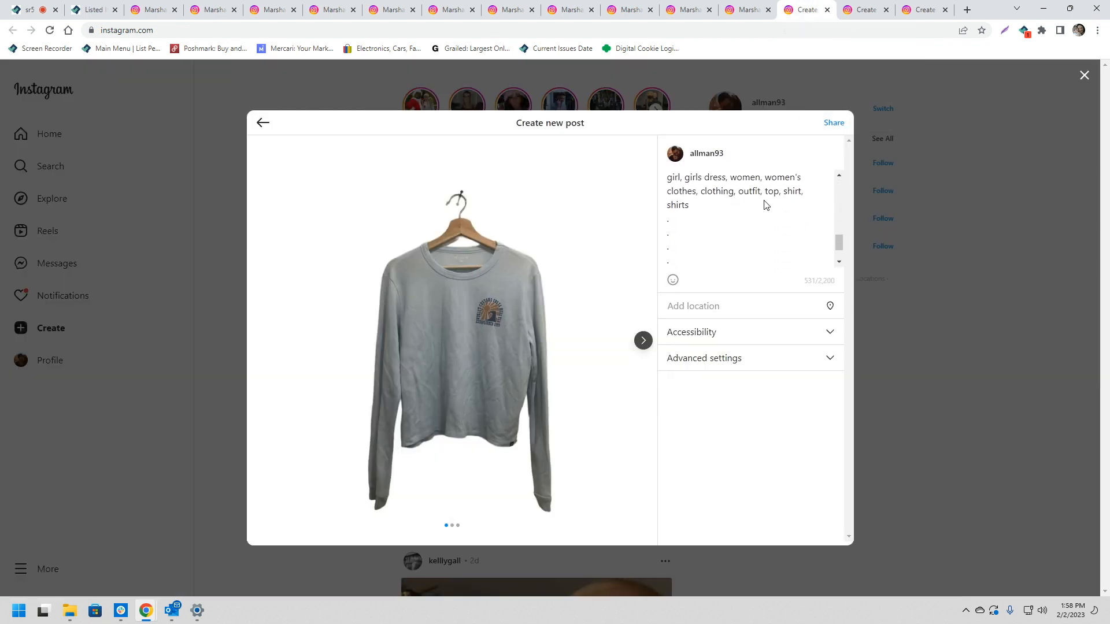
pyautogui.scroll(-2, 766, 210)
pyautogui.click(834, 124)
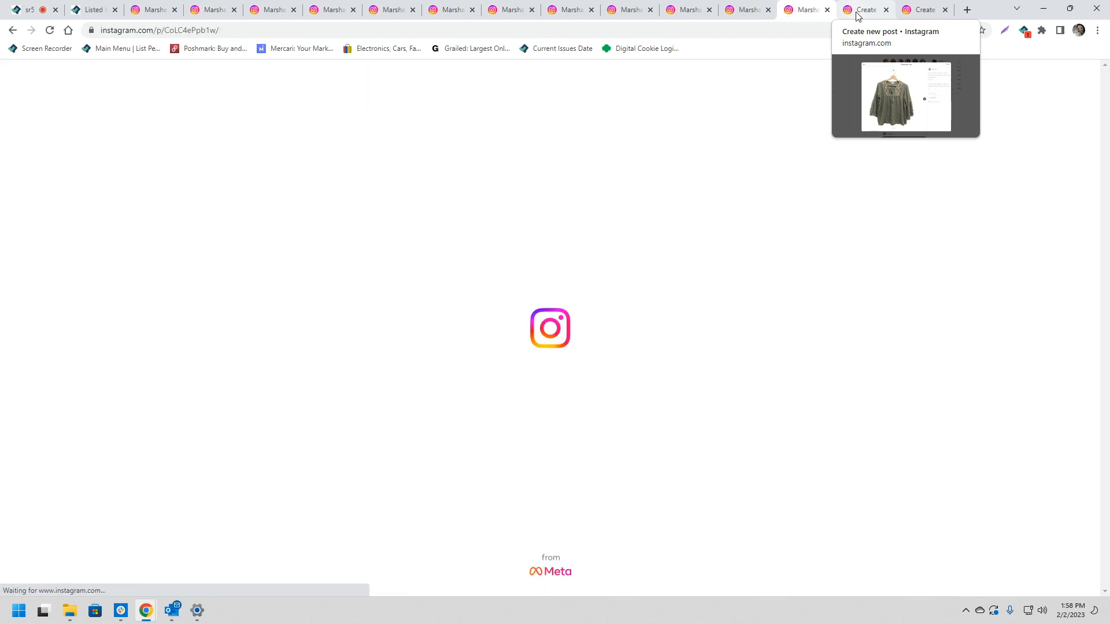
# Step: Review the caption and hashtags of the green Bailey Chloe boho blouse draft and share the post
pyautogui.click(858, 11)
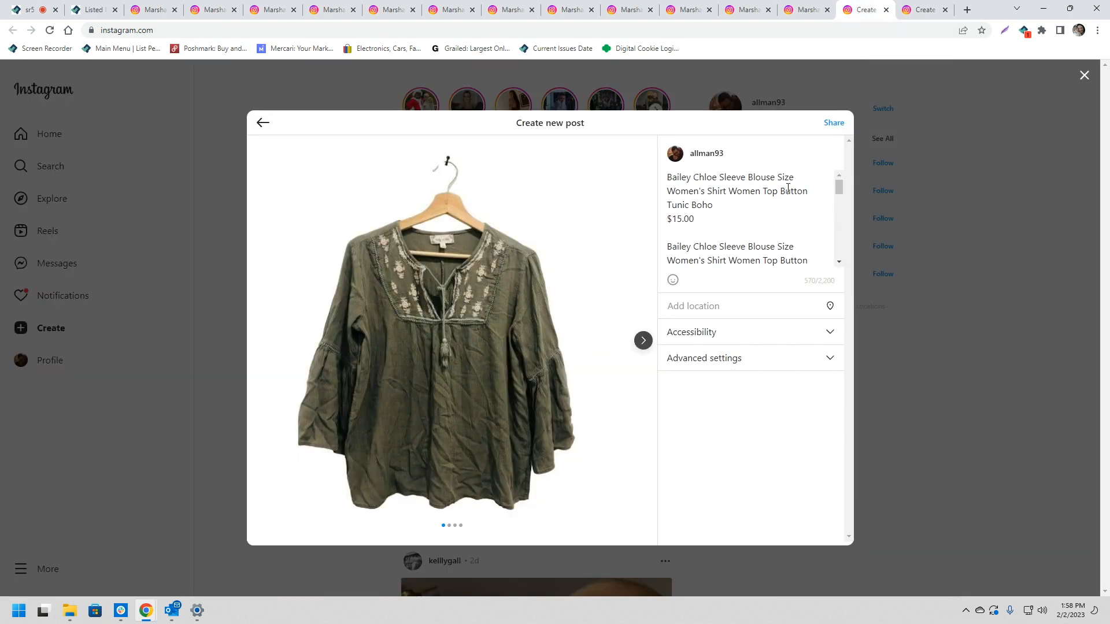
pyautogui.scroll(-5, 790, 190)
pyautogui.scroll(-6, 784, 195)
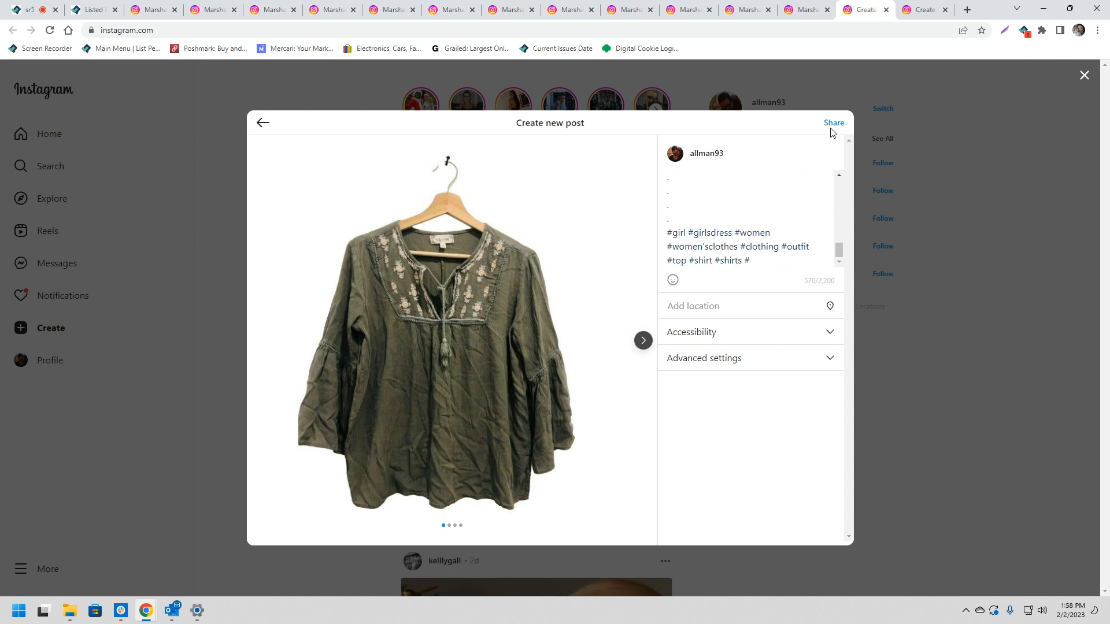
pyautogui.click(834, 124)
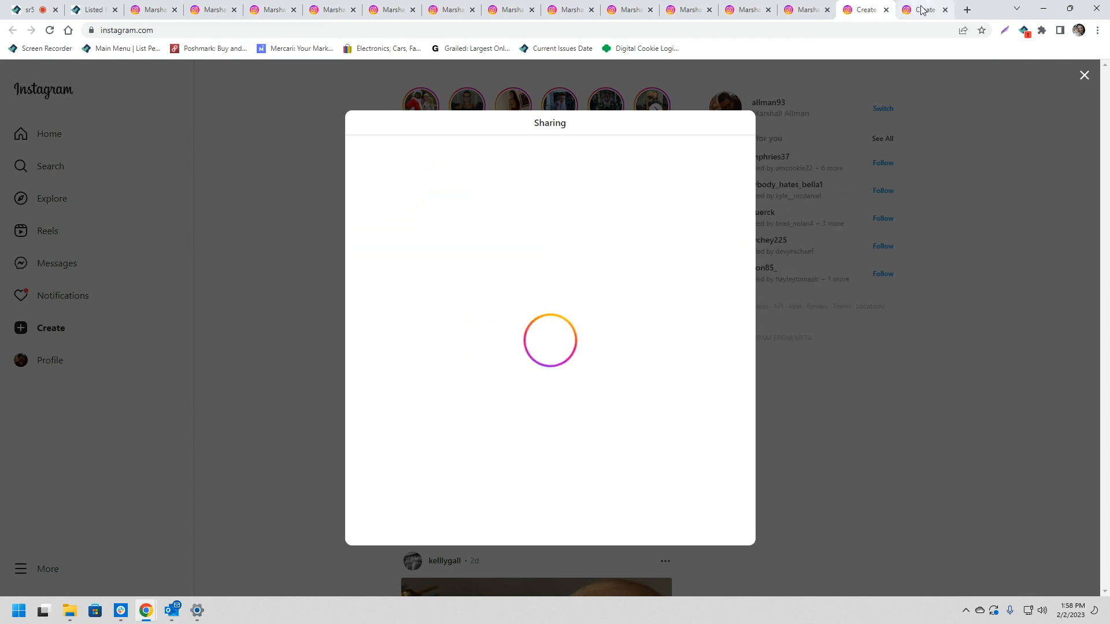
# Step: Review the striped mini dress draft's caption and remove "Test for Grailed footer" and "Thanks for looking at my shopify listing!"
pyautogui.moveTo(921, 10)
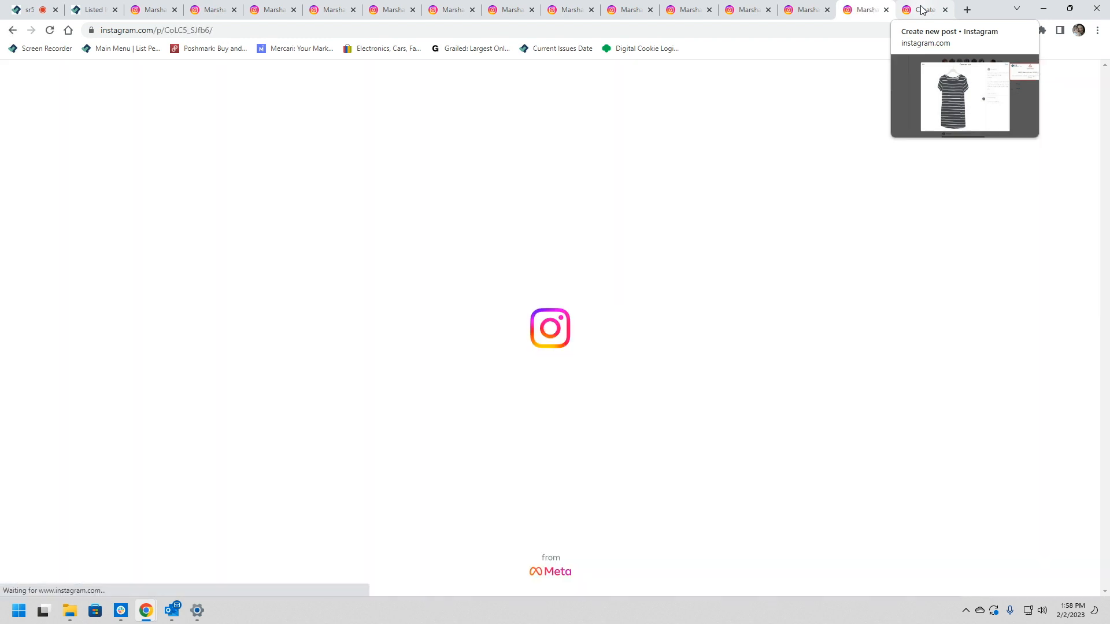
pyautogui.click(921, 9)
pyautogui.scroll(-5, 755, 238)
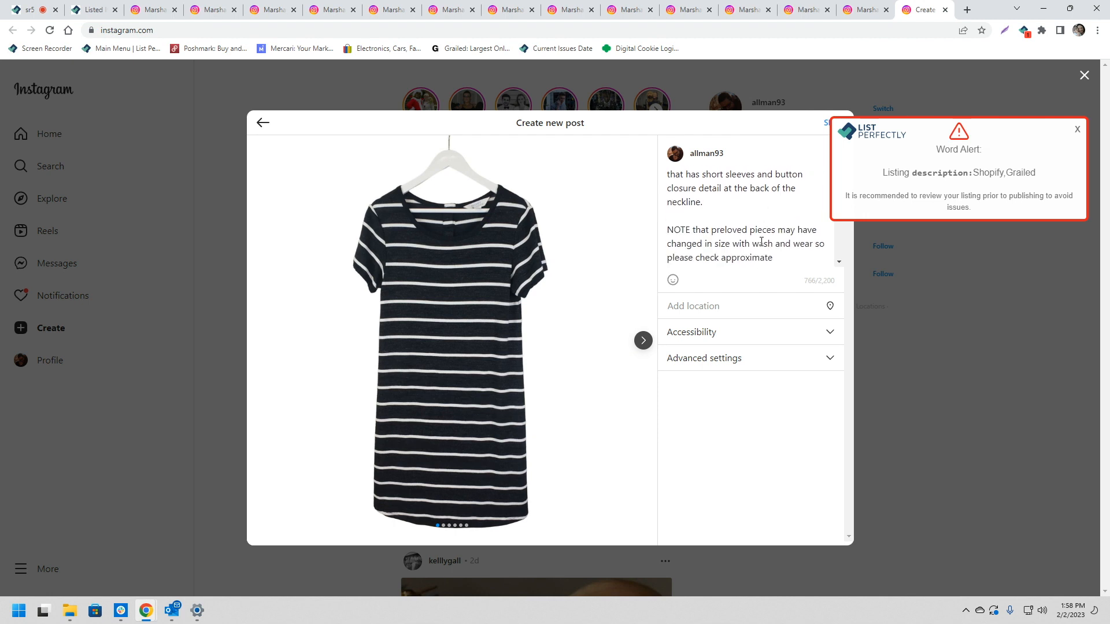
pyautogui.scroll(-10, 755, 238)
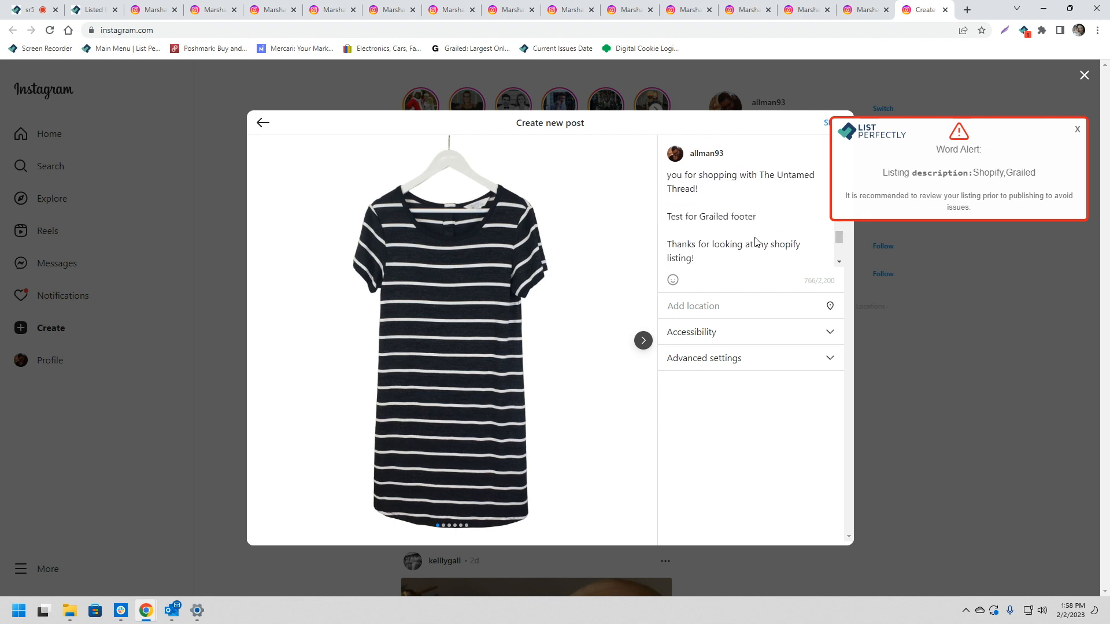
pyautogui.scroll(3, 756, 242)
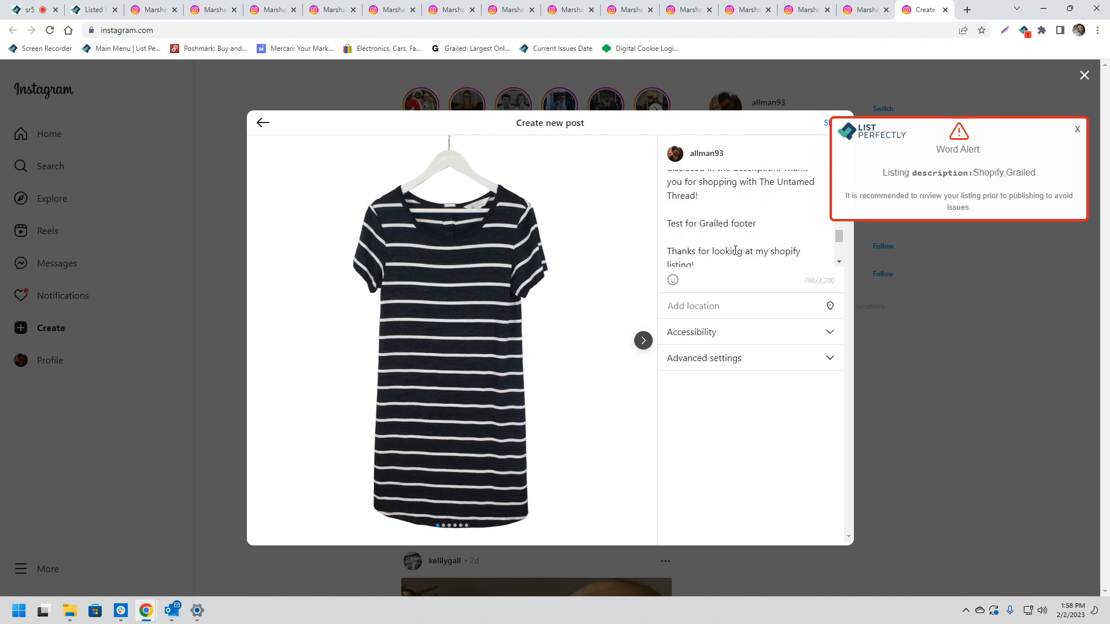
pyautogui.scroll(12, 717, 264)
pyautogui.scroll(-13, 714, 248)
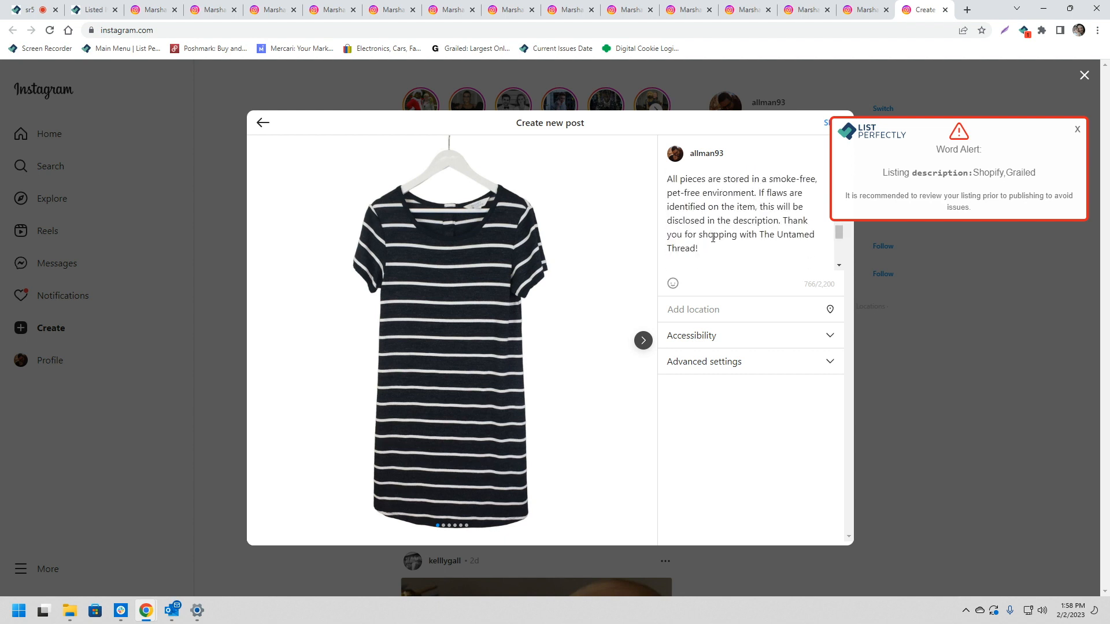
pyautogui.scroll(1, 694, 231)
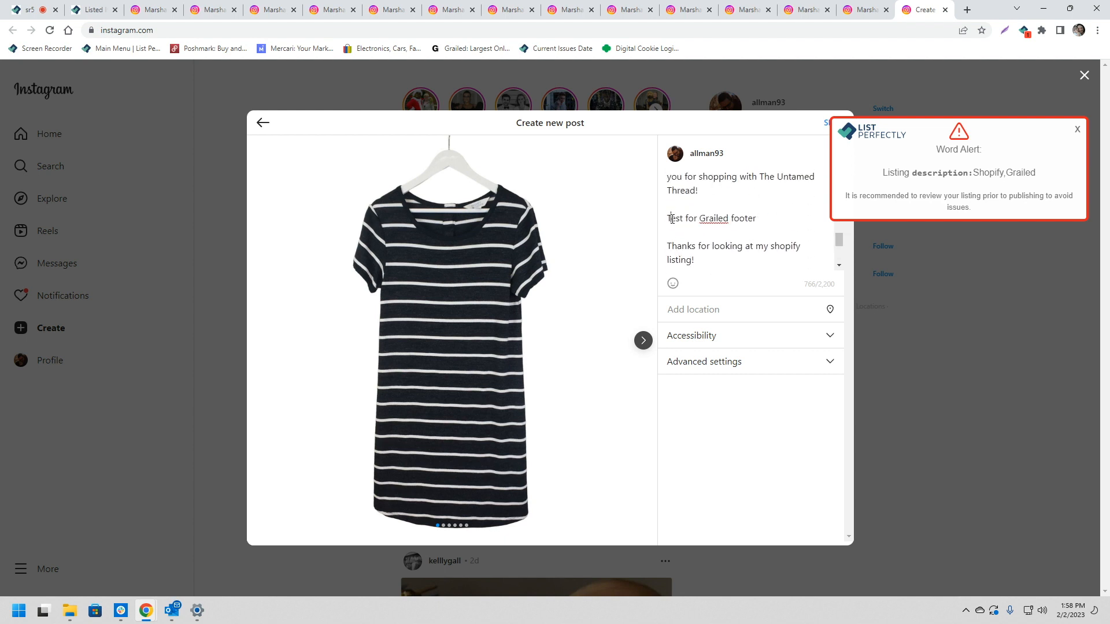
pyautogui.moveTo(671, 218); pyautogui.dragTo(743, 260)
pyautogui.press('BackSpace')
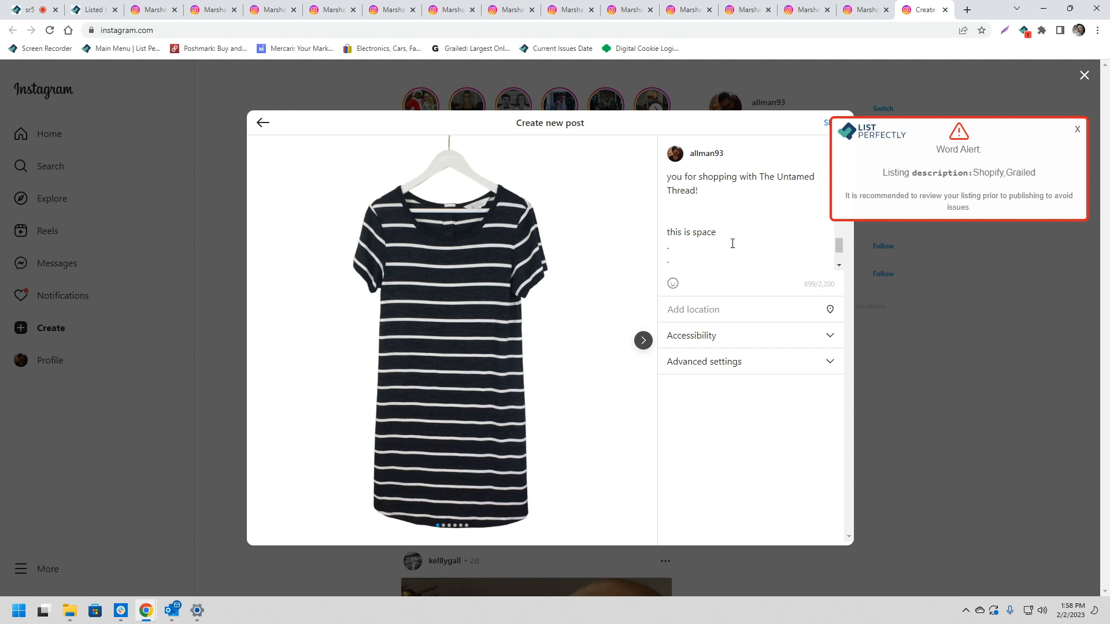
# Step: Remove the "this is space" line from the striped mini dress caption and share the post
pyautogui.scroll(1, 735, 220)
pyautogui.scroll(-1, 739, 234)
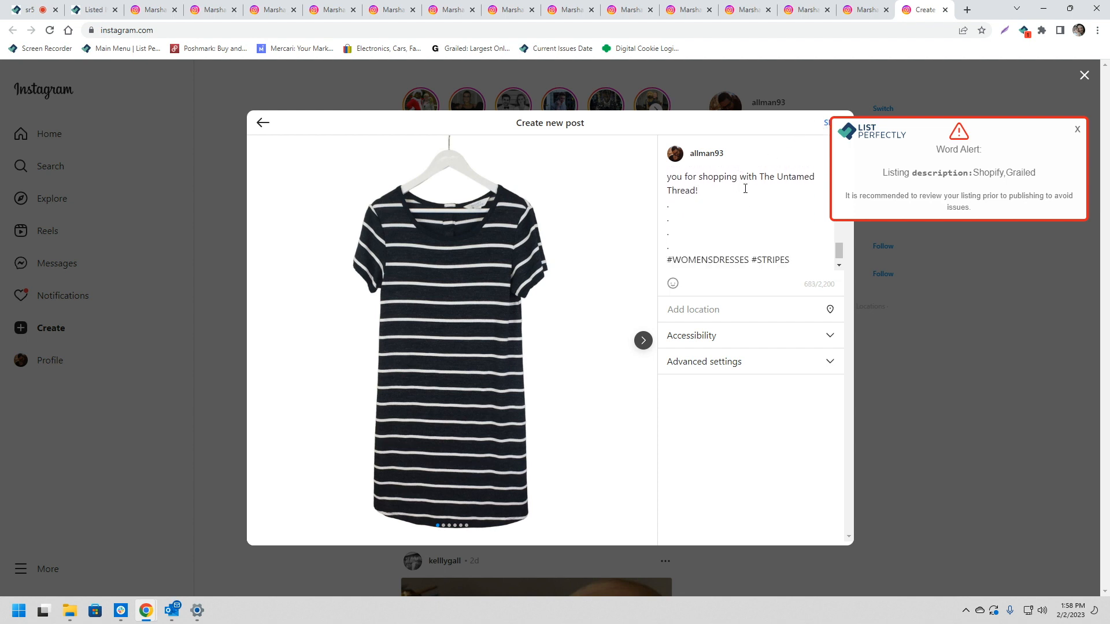
pyautogui.click(825, 123)
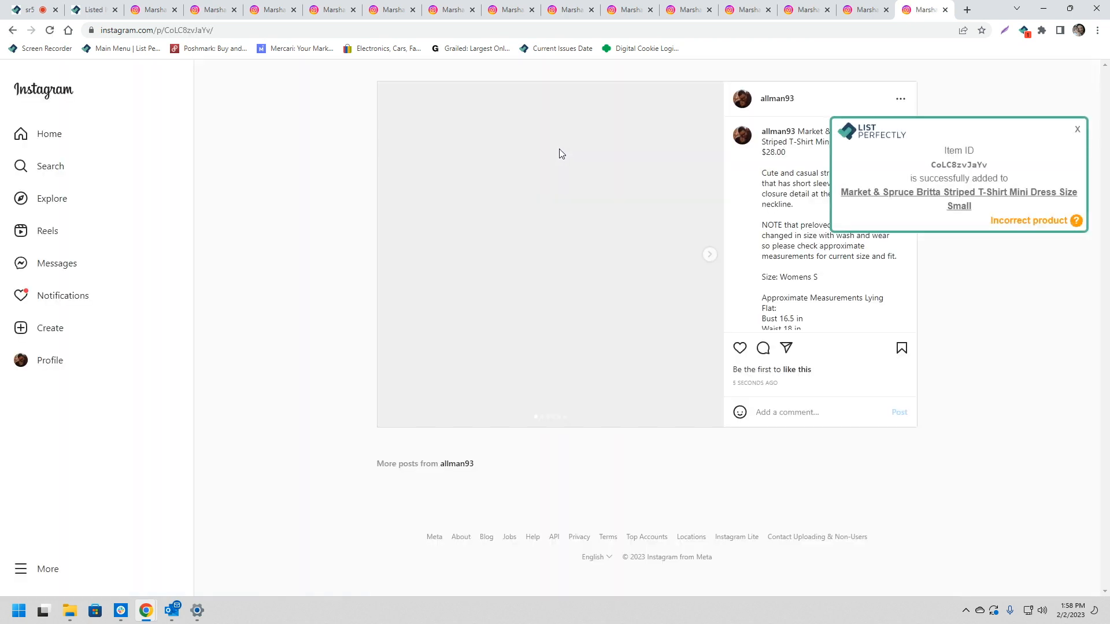
# Step: Return to the List Perfectly listed items, close all the Instagram tabs, and reload the list to check the crossposted products' platforms
pyautogui.click(93, 9)
pyautogui.rightClick(93, 10)
pyautogui.click(134, 183)
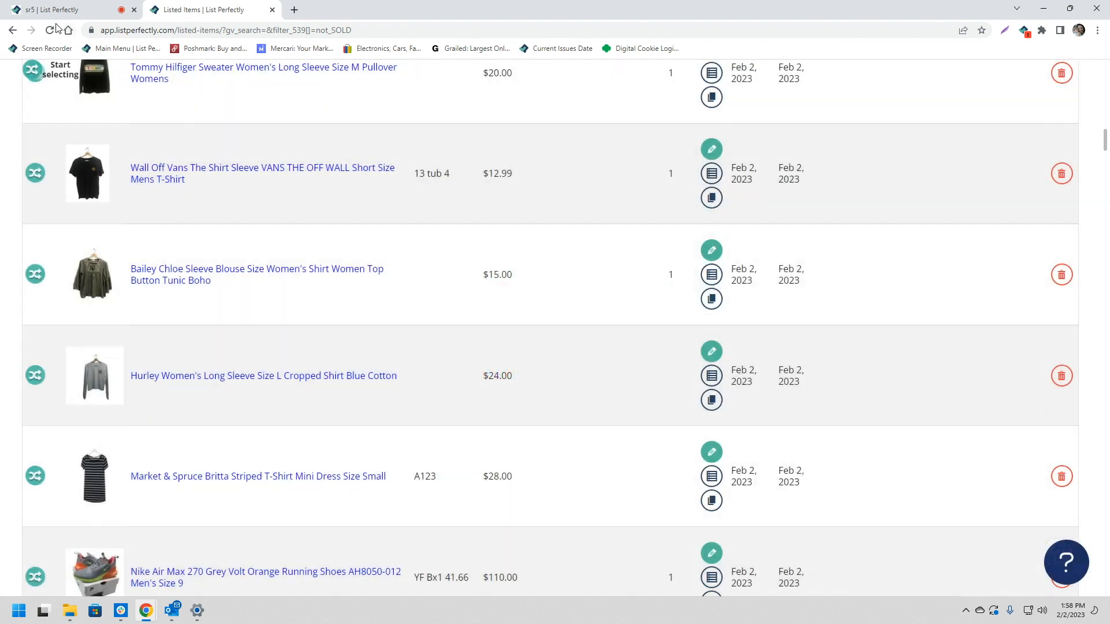
pyautogui.scroll(20, 243, 138)
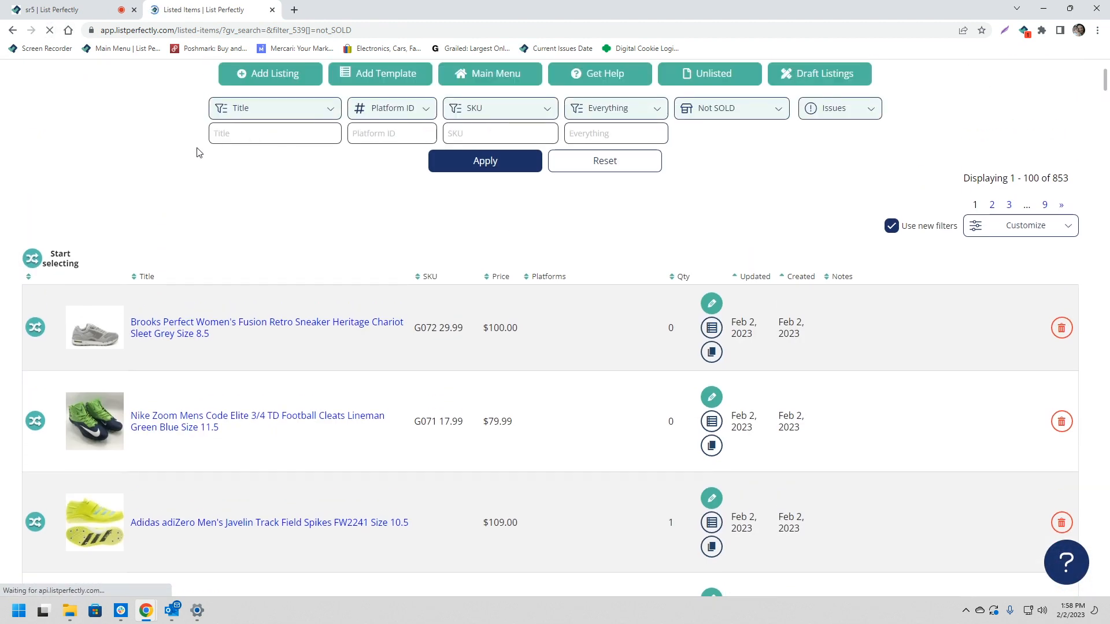
pyautogui.scroll(-7, 190, 151)
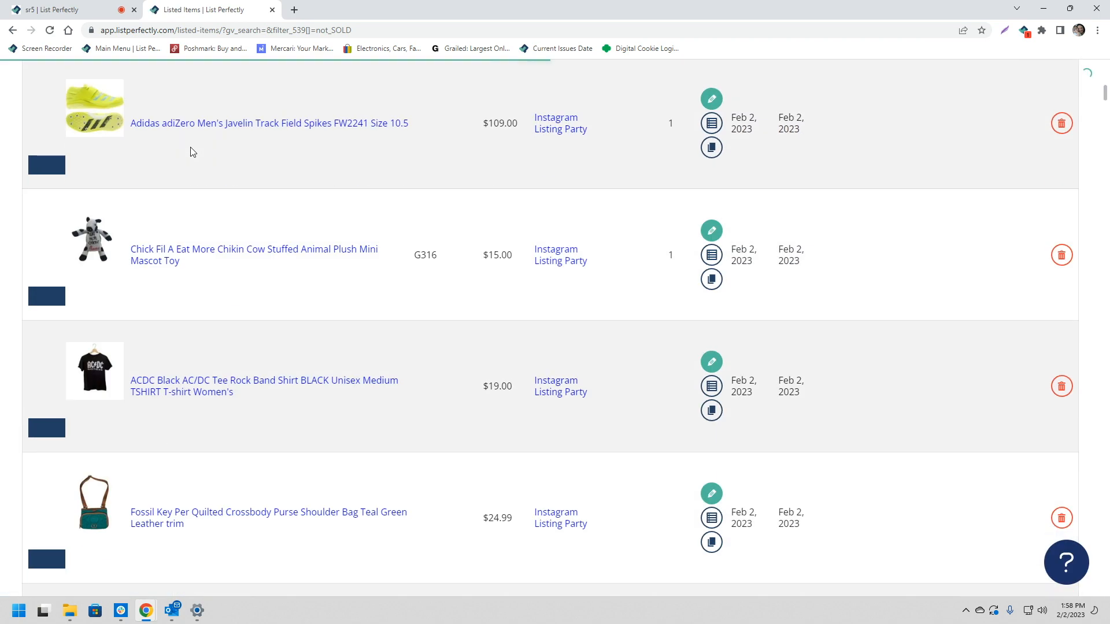